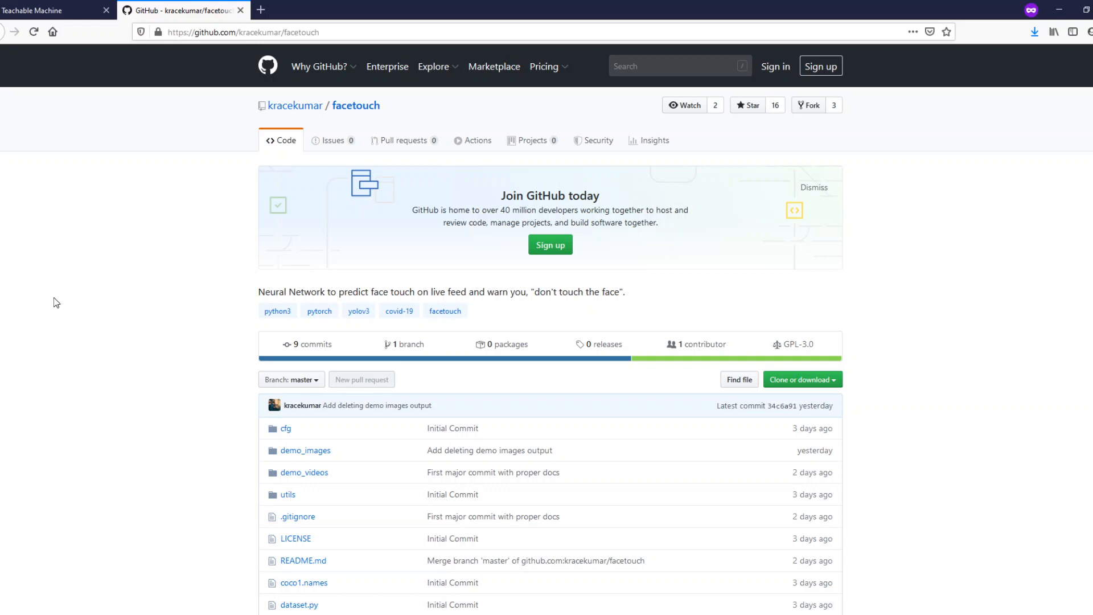
Step: Examine the facetouch repository's README, including its test images and installation instructions
{"action": "mouse_move", "coordinate": [286, 109]}
{"action": "scroll", "coordinate": [357, 311], "scroll_direction": "down", "scroll_amount": 15}
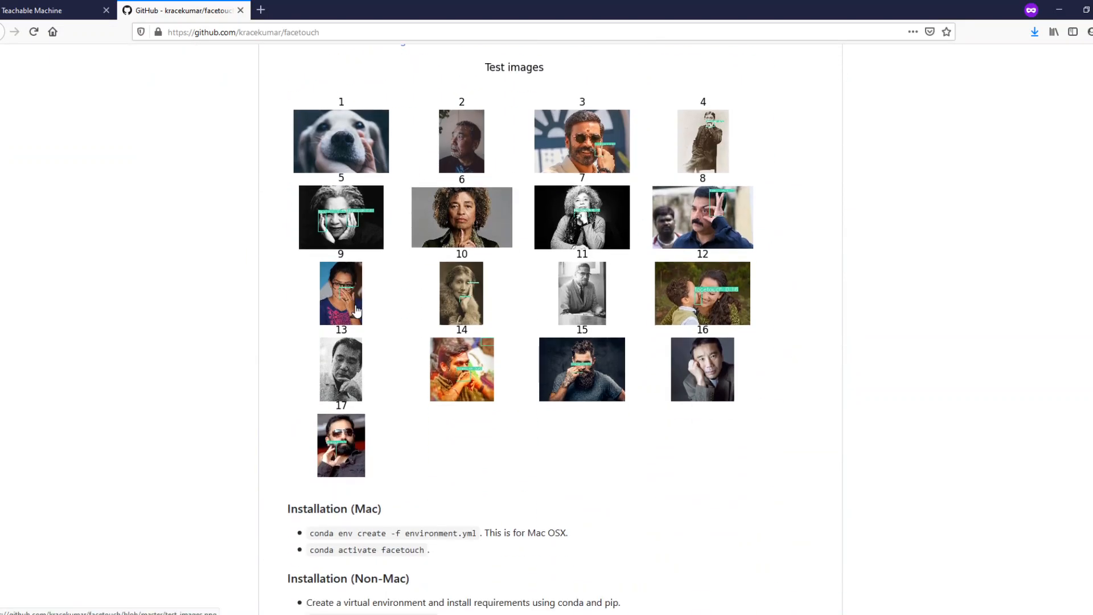
{"action": "scroll", "coordinate": [357, 310], "scroll_direction": "down", "scroll_amount": 5}
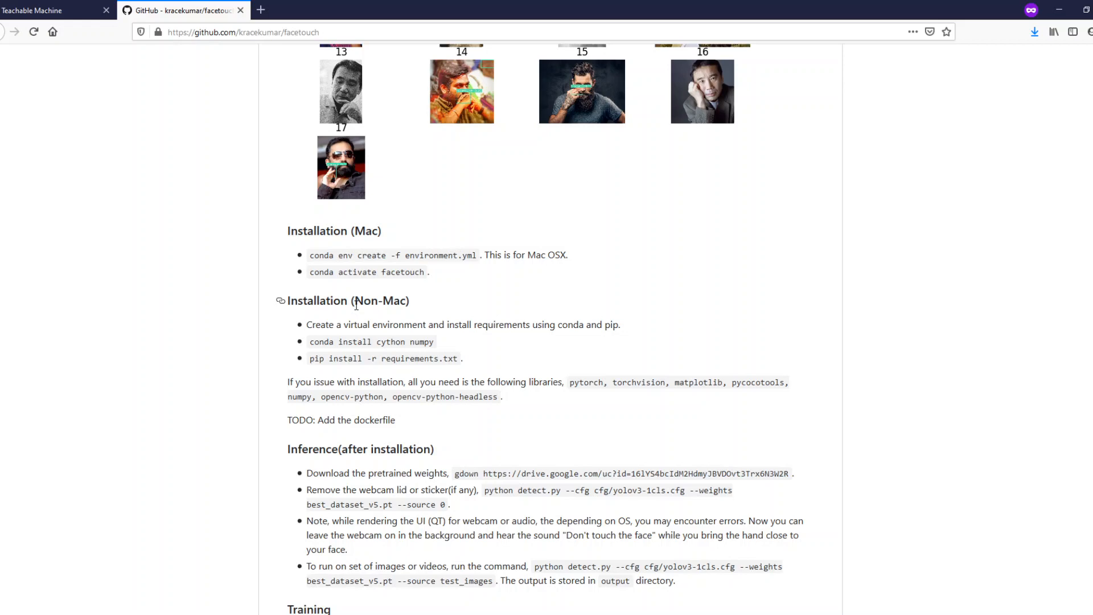
{"action": "scroll", "coordinate": [356, 306], "scroll_direction": "up", "scroll_amount": 13}
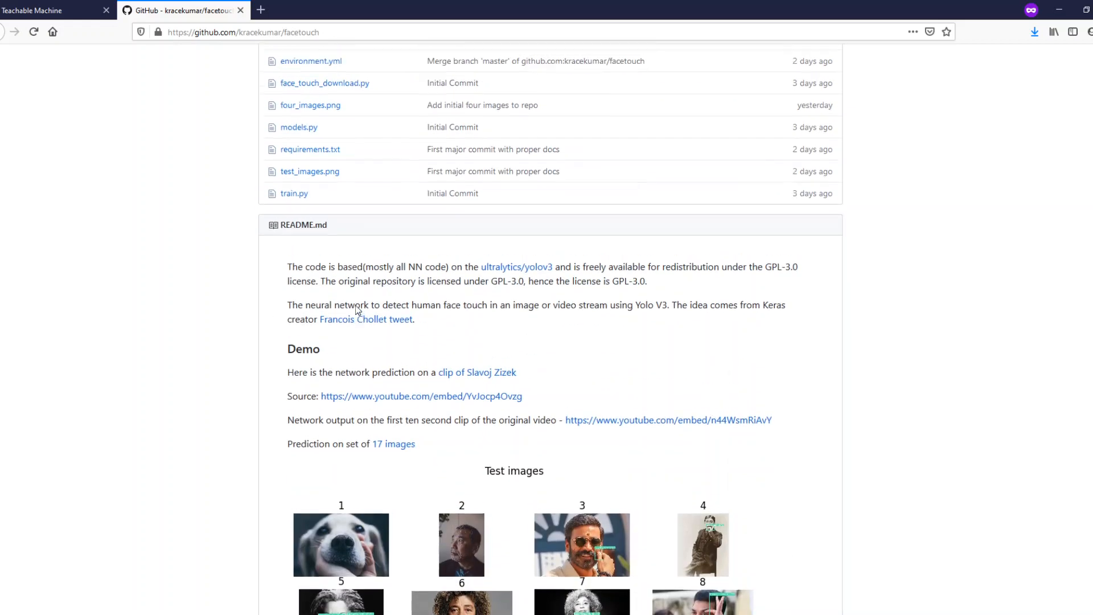
{"action": "scroll", "coordinate": [355, 306], "scroll_direction": "up", "scroll_amount": 6}
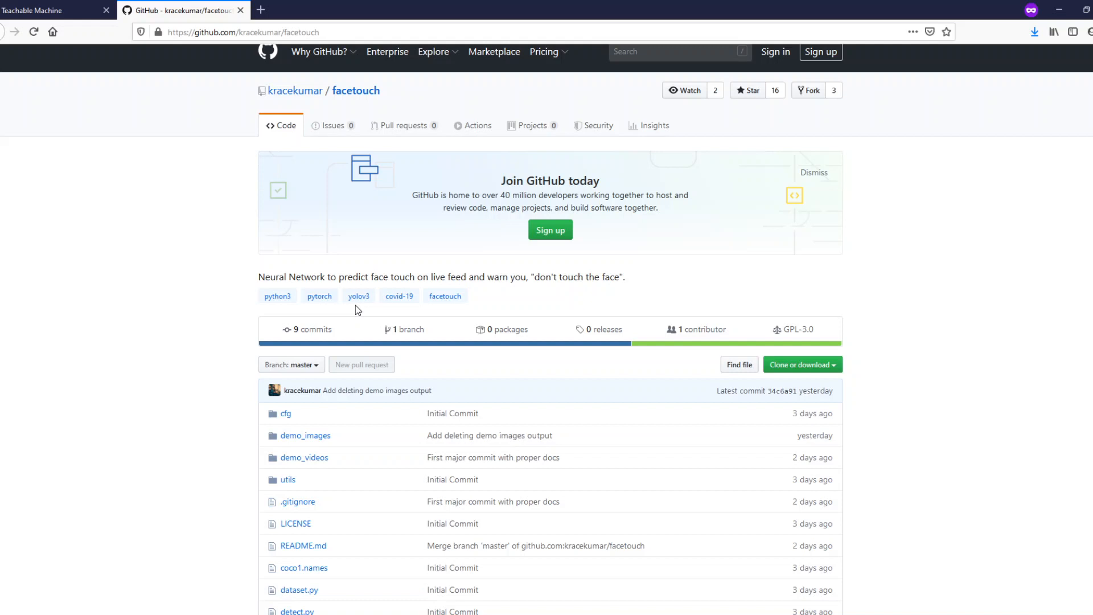
Step: Switch to the Teachable Machine site, start a new image project and dismiss the sample-gathering tip
{"action": "left_click", "coordinate": [66, 17]}
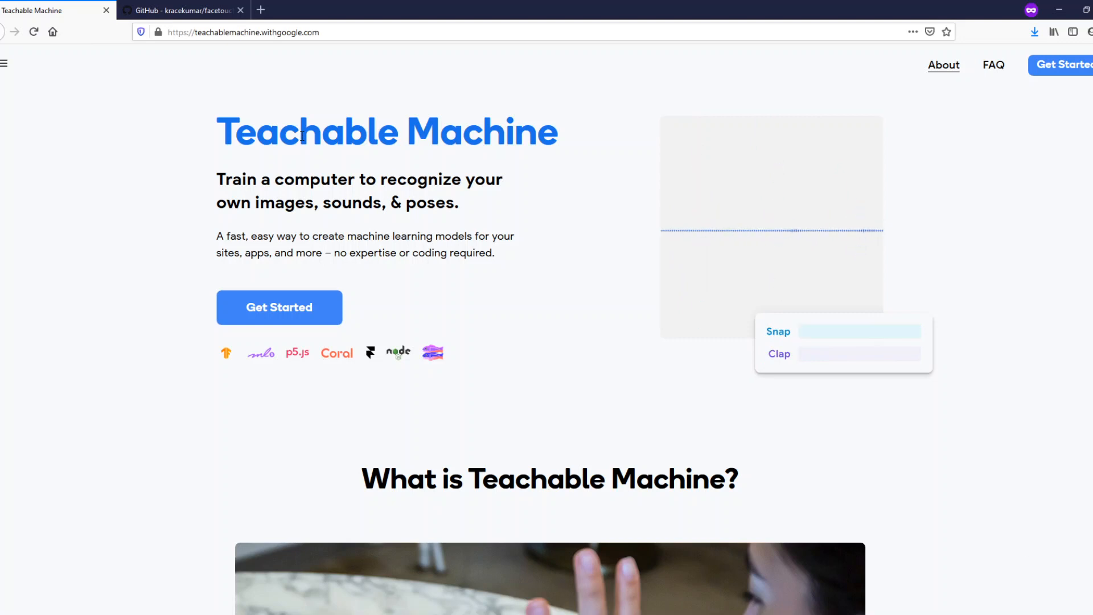
{"action": "double_click", "coordinate": [438, 135]}
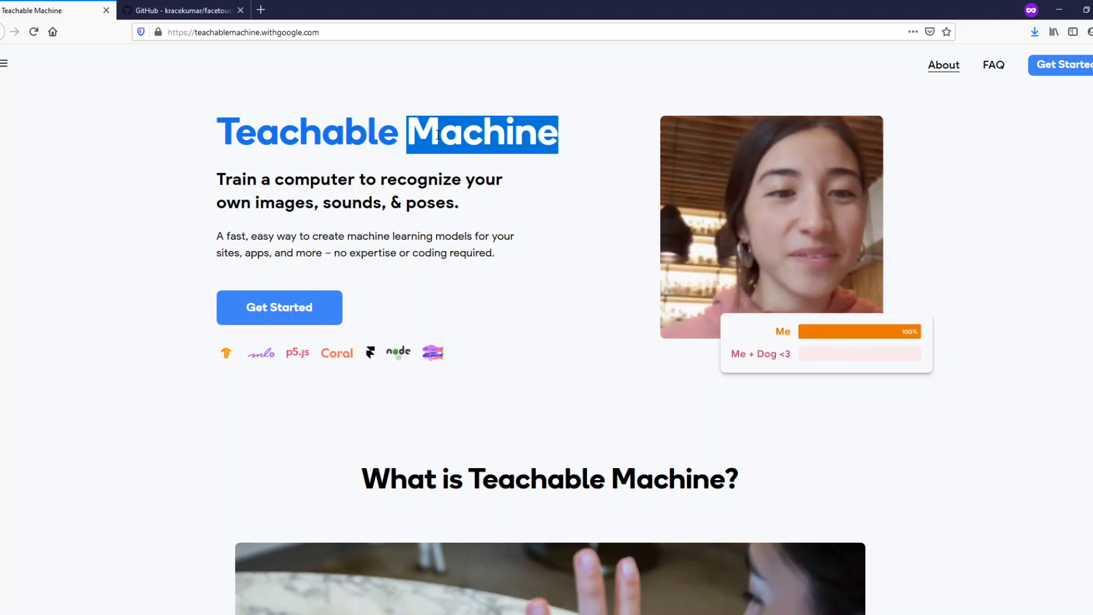
{"action": "left_click", "coordinate": [261, 311]}
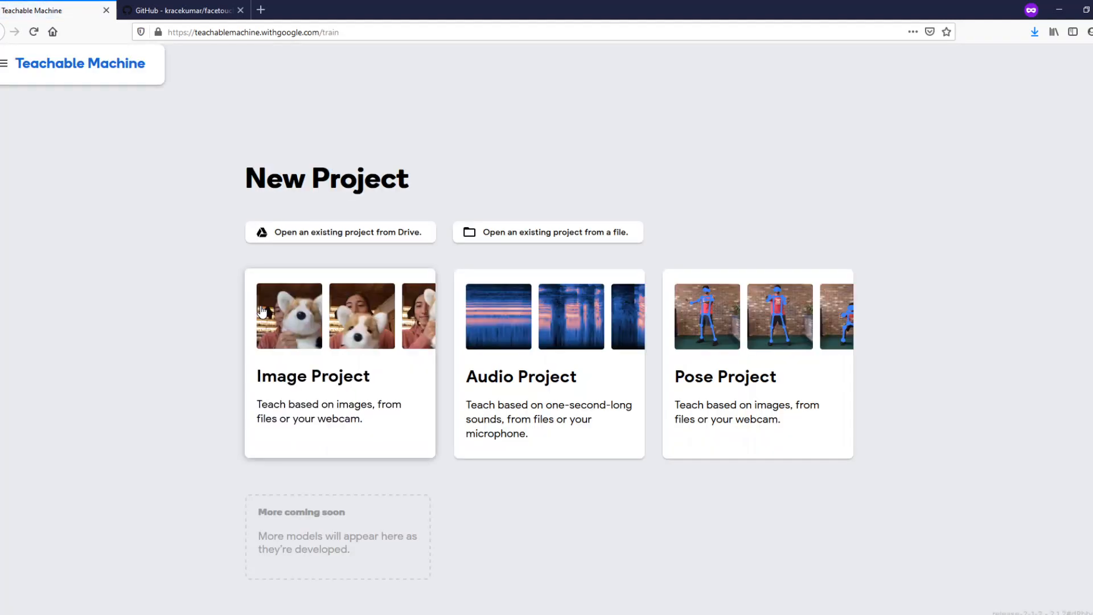
{"action": "left_click", "coordinate": [365, 369]}
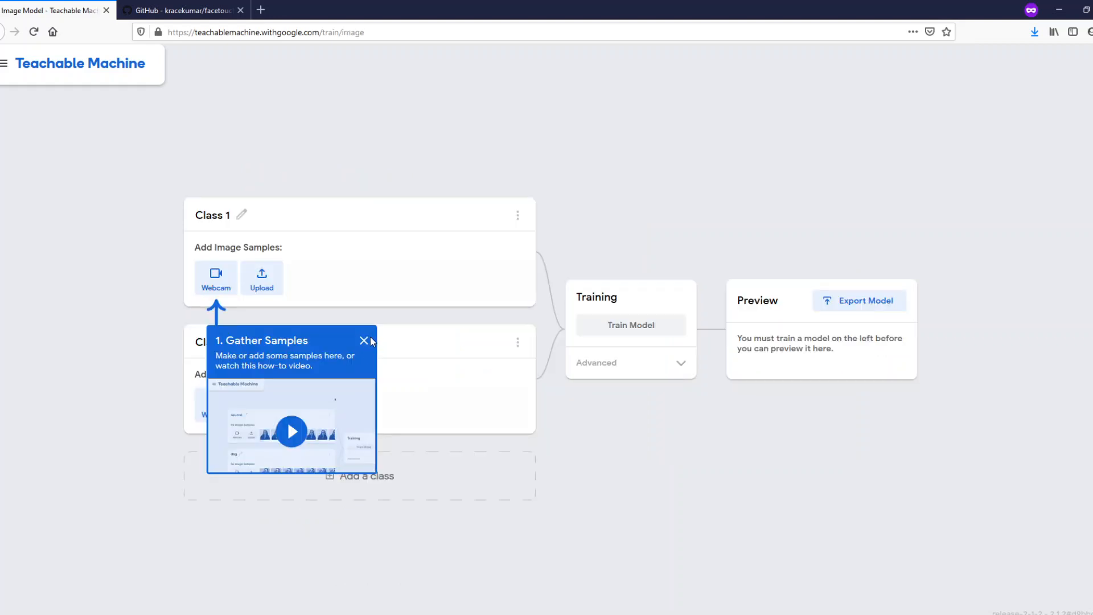
{"action": "left_click", "coordinate": [368, 341]}
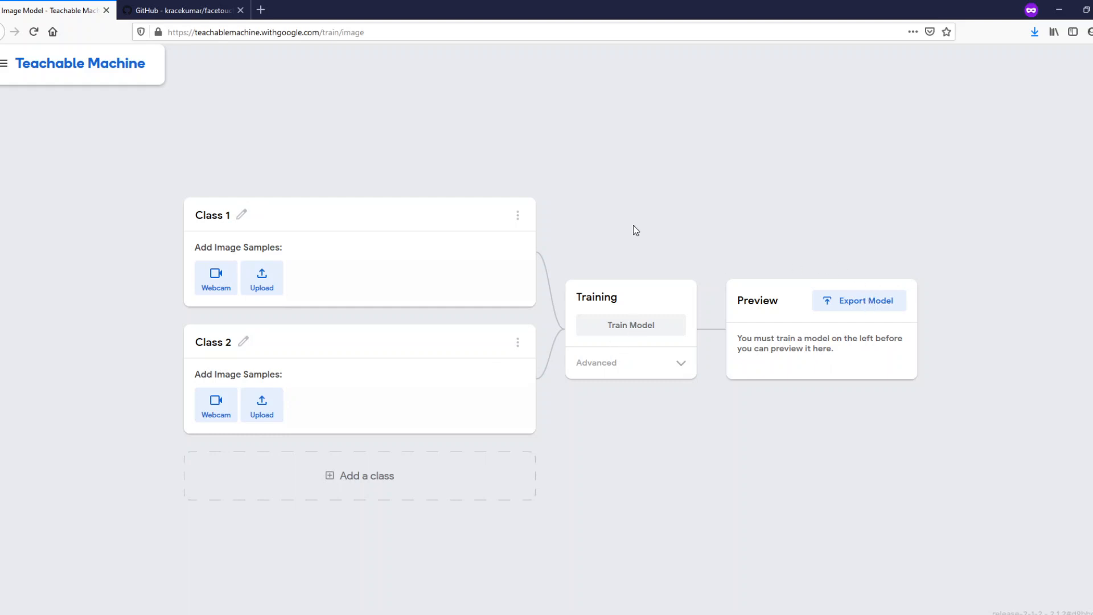
Step: Switch to File Explorer and examine the pictures in the face-touch folder of demo_images as extra large icons
{"action": "key", "text": "alt+Tab"}
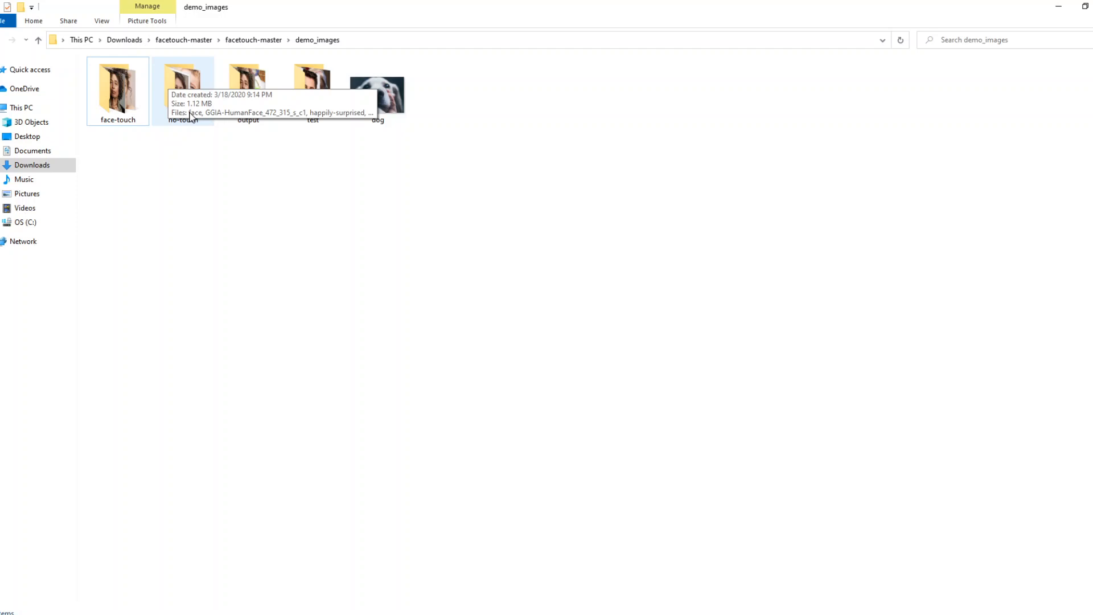
{"action": "double_click", "coordinate": [132, 107]}
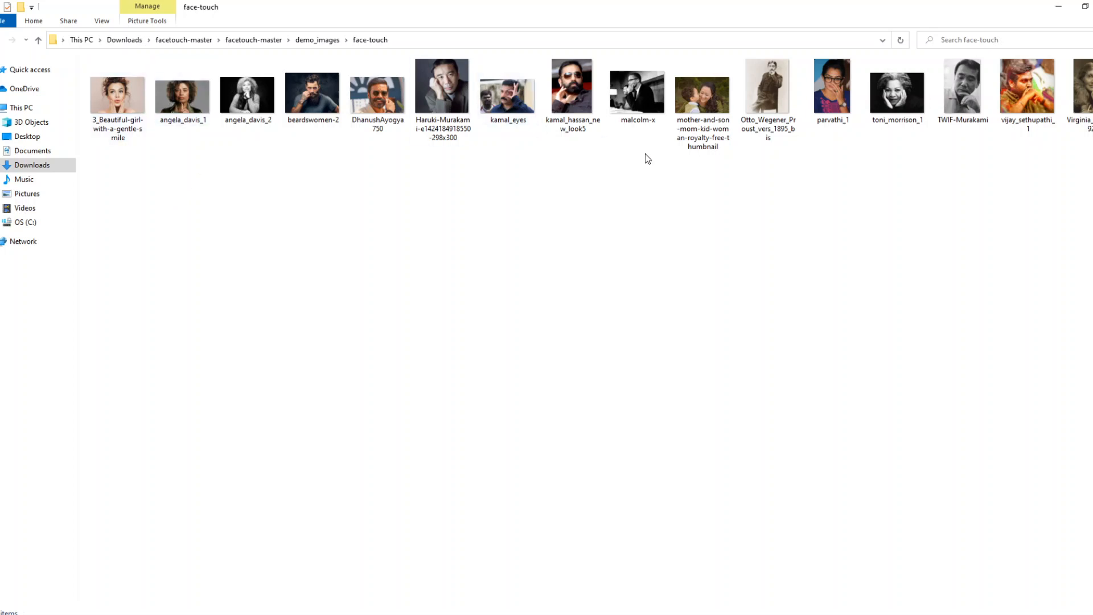
{"action": "left_click", "coordinate": [100, 22]}
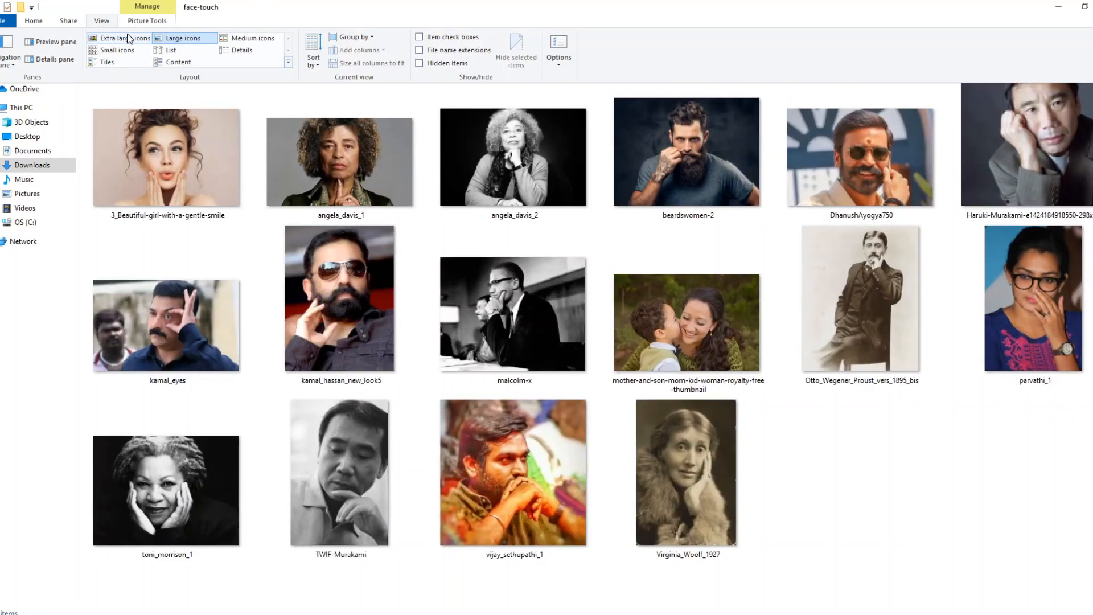
{"action": "left_click", "coordinate": [129, 38]}
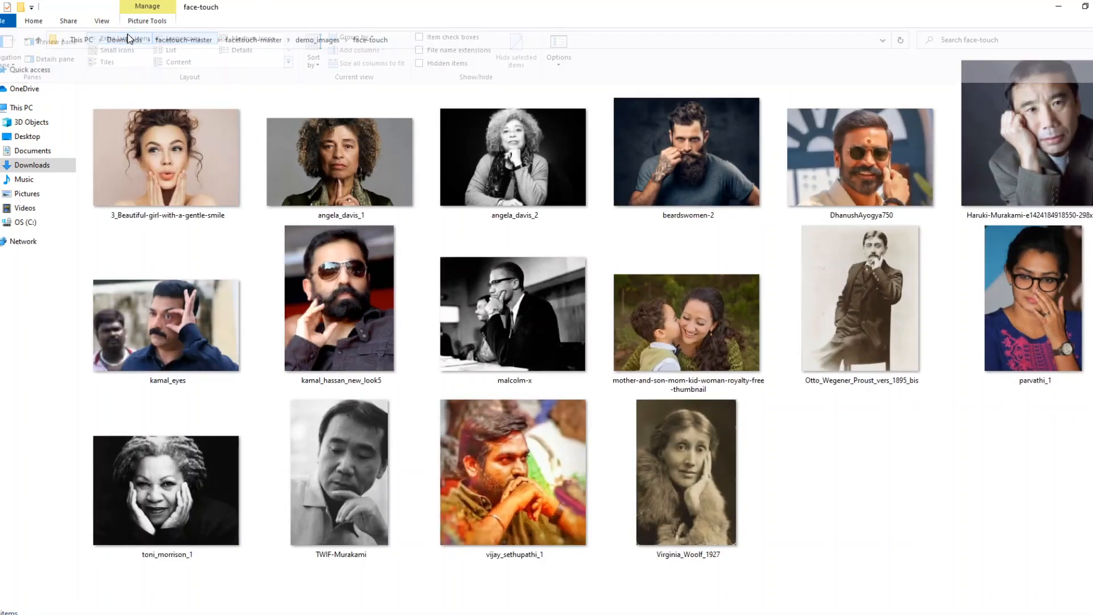
{"action": "left_click", "coordinate": [180, 143]}
{"action": "key", "text": "Right"}
{"action": "key", "text": "Right"}
{"action": "key", "text": "Right"}
{"action": "key", "text": "Right"}
{"action": "key", "text": "Right"}
{"action": "key", "text": "Right"}
{"action": "key", "text": "Right"}
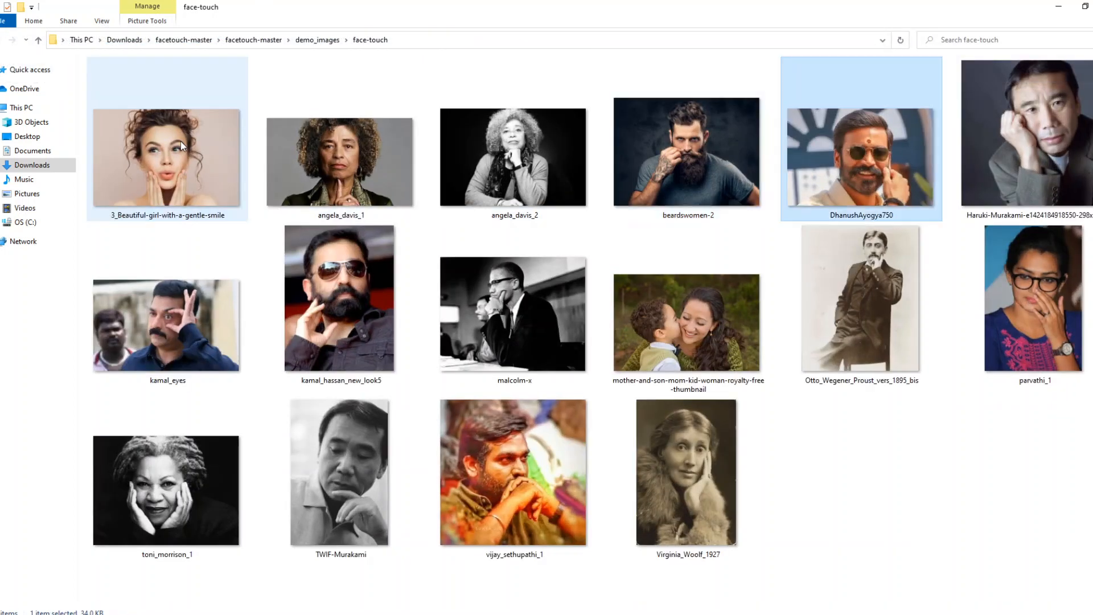
{"action": "key", "text": "Down"}
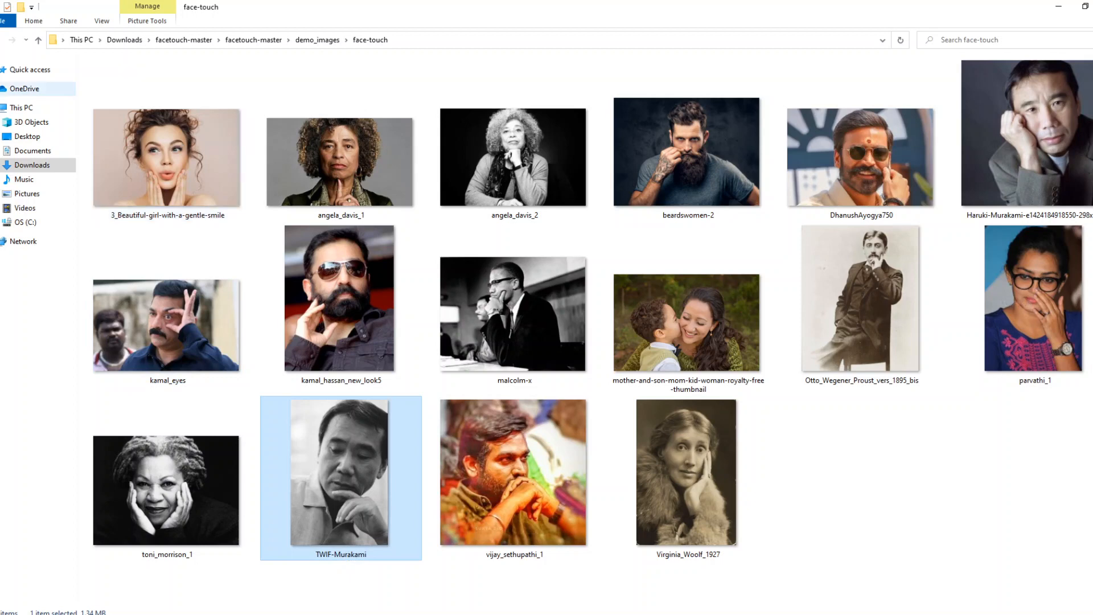
Step: Examine the pictures in the no-touch folder of demo_images one by one
{"action": "left_click", "coordinate": [319, 40]}
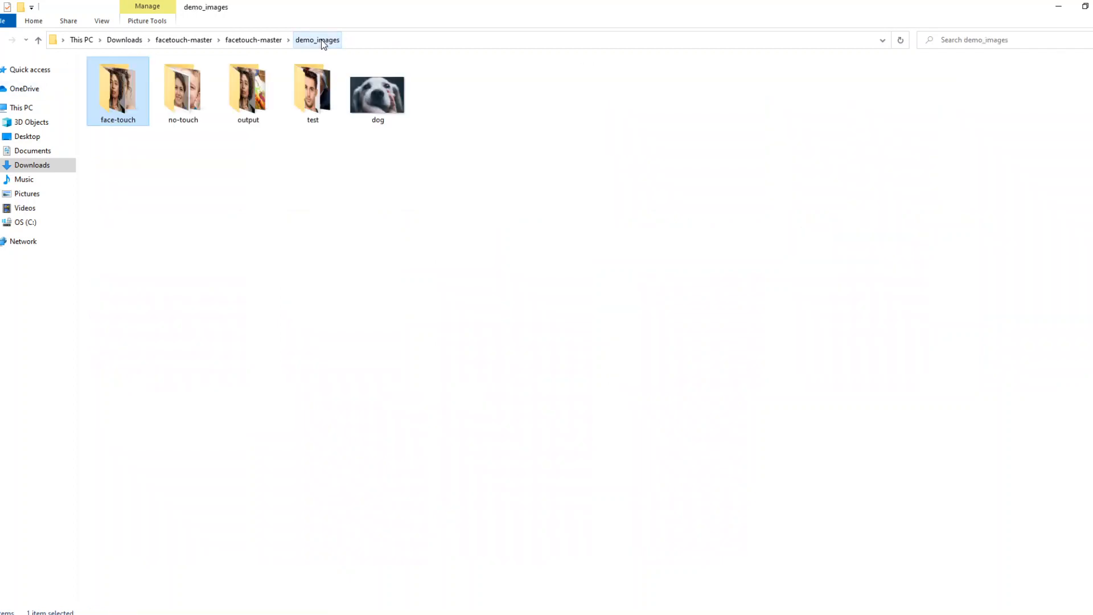
{"action": "double_click", "coordinate": [202, 101]}
{"action": "left_click", "coordinate": [118, 115]}
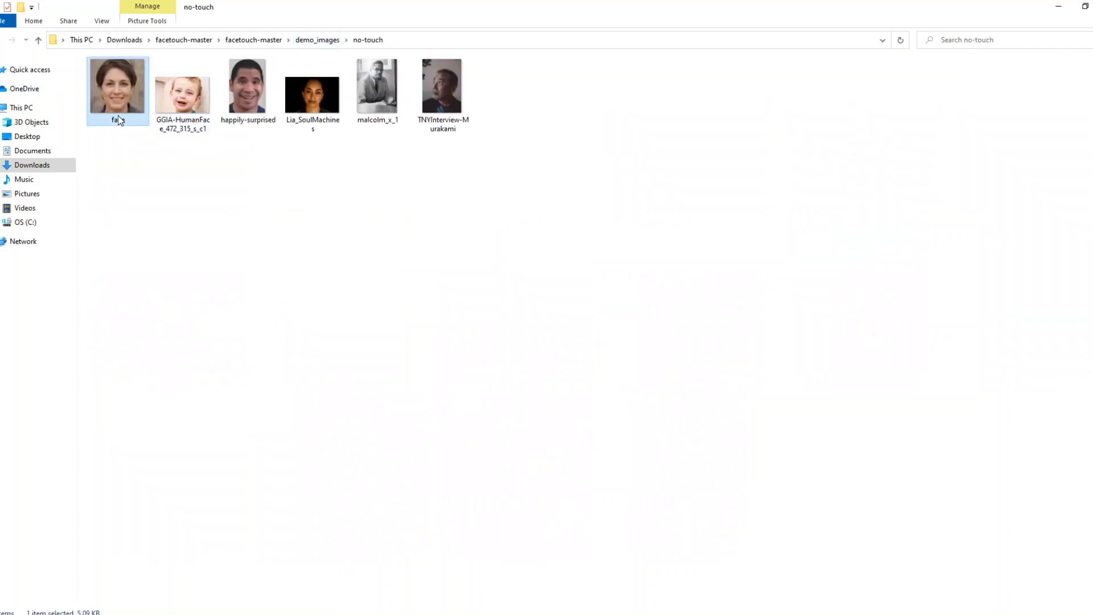
{"action": "key", "text": "Right"}
{"action": "key", "text": "Right"}
{"action": "key", "text": "Right"}
{"action": "key", "text": "Right"}
{"action": "key", "text": "Right"}
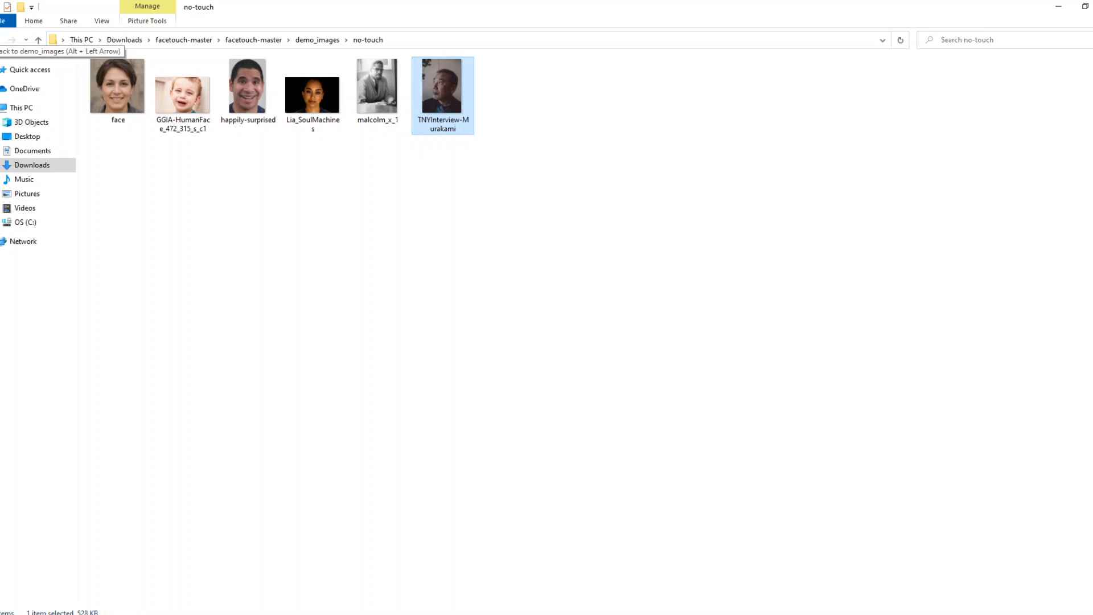
Step: View the 100k-ai-faces-6 and trump pictures from the test folder at full size and return to the demo_images folder
{"action": "left_click", "coordinate": [3, 40]}
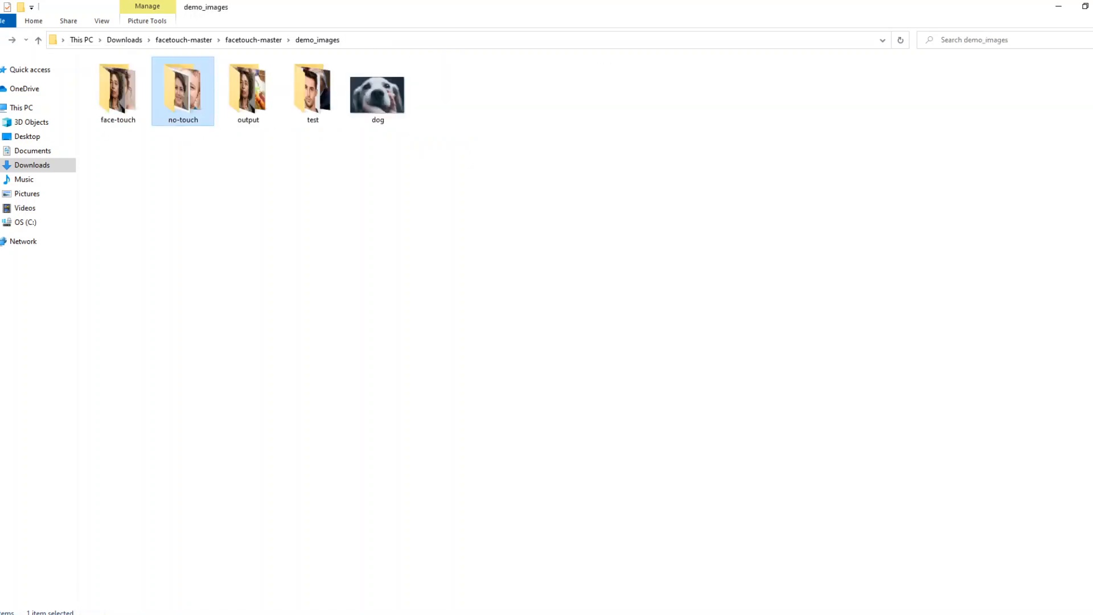
{"action": "double_click", "coordinate": [303, 105]}
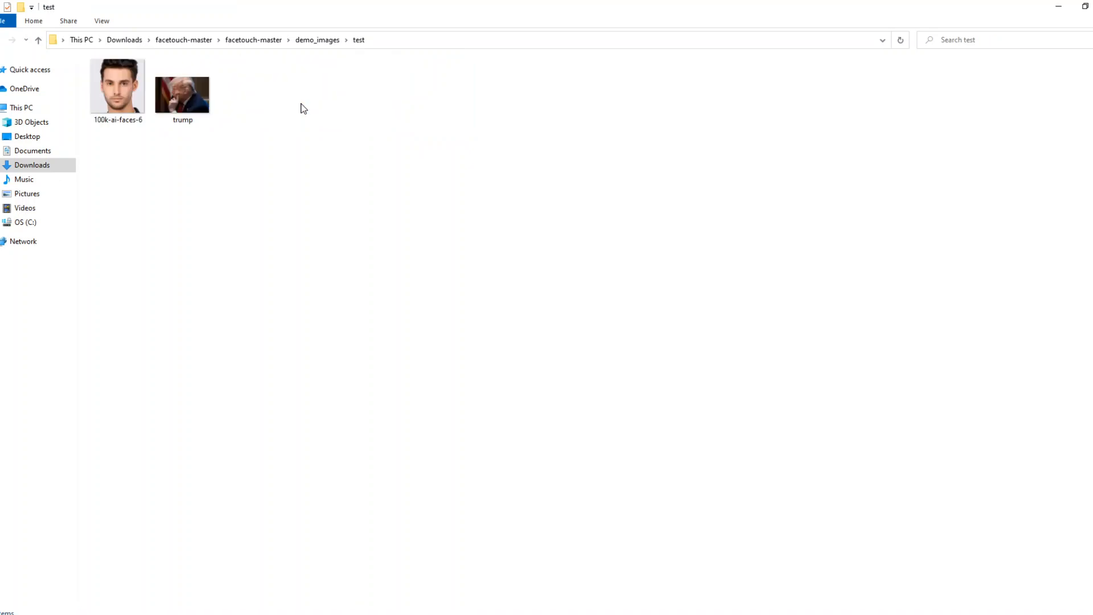
{"action": "left_click", "coordinate": [131, 109]}
{"action": "double_click", "coordinate": [131, 110]}
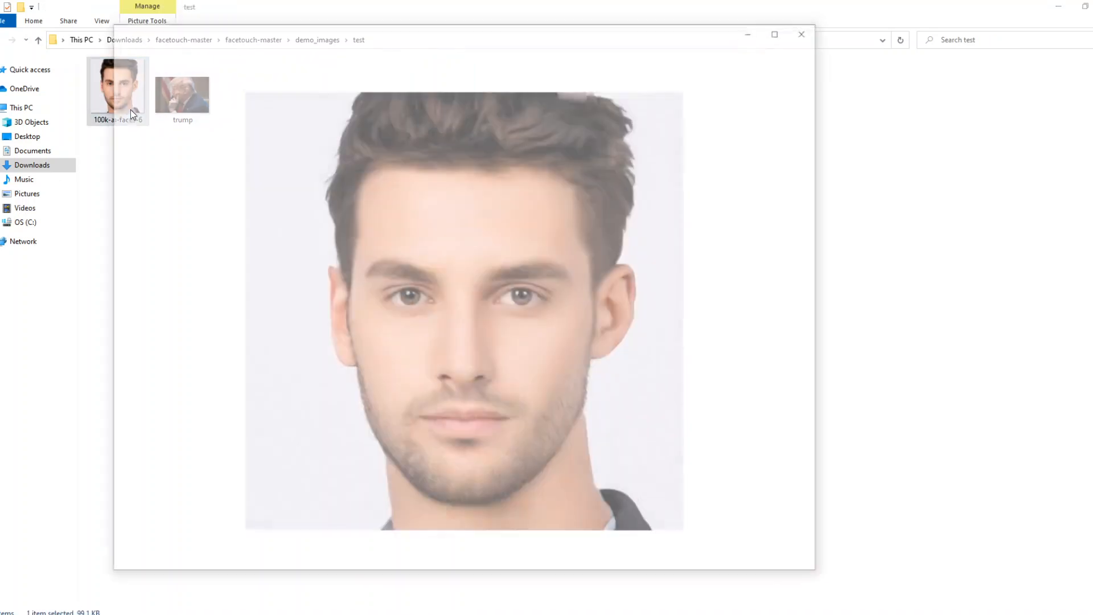
{"action": "key", "text": "Right"}
{"action": "key", "text": "Left"}
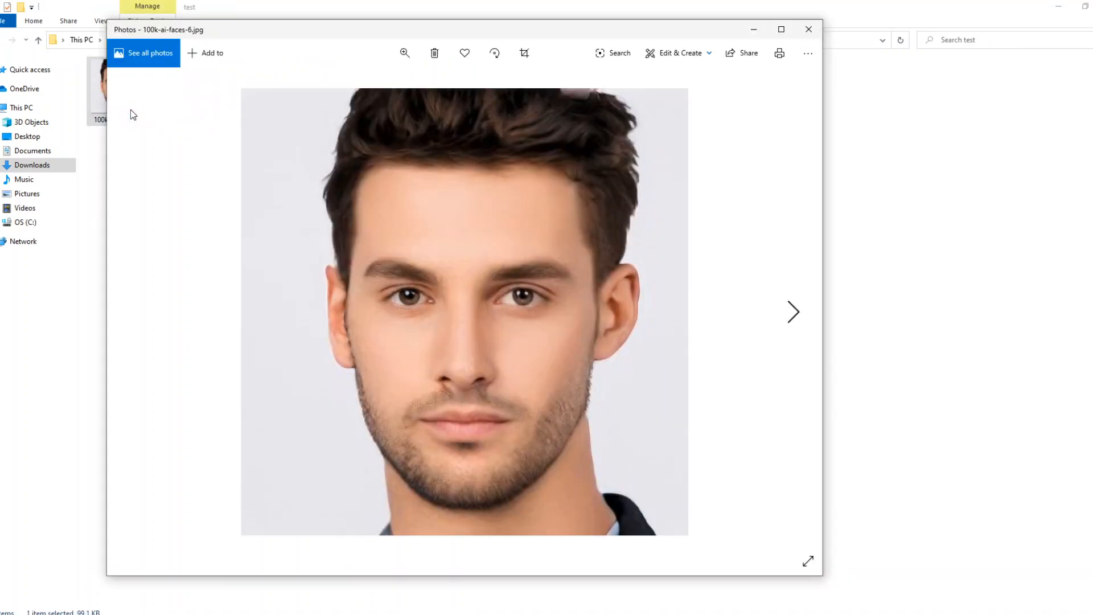
{"action": "key", "text": "Right"}
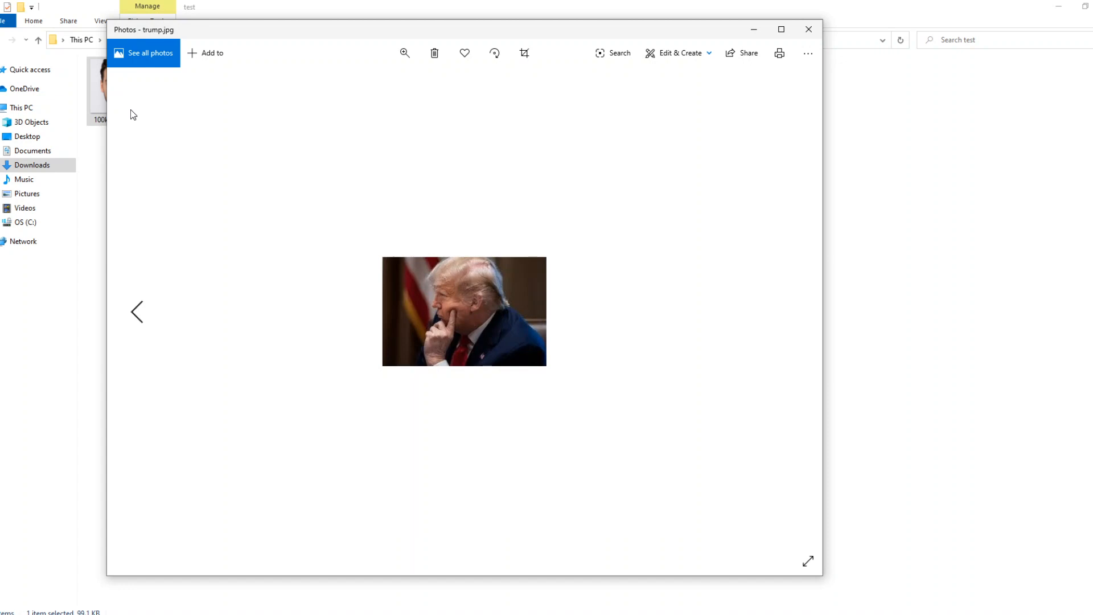
{"action": "left_click", "coordinate": [809, 29]}
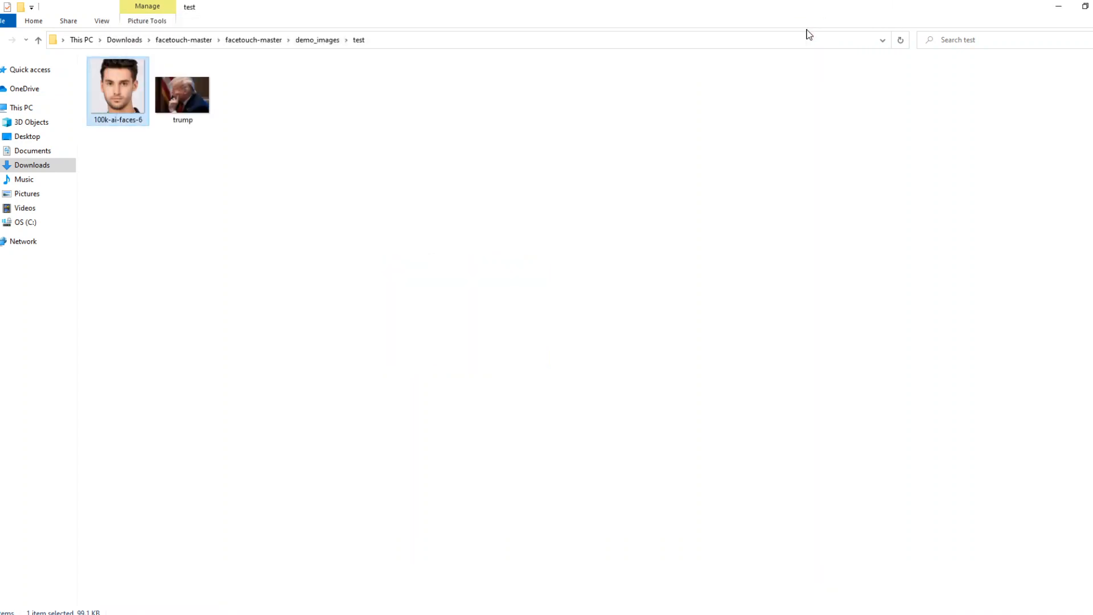
{"action": "left_click", "coordinate": [244, 42]}
{"action": "double_click", "coordinate": [192, 97]}
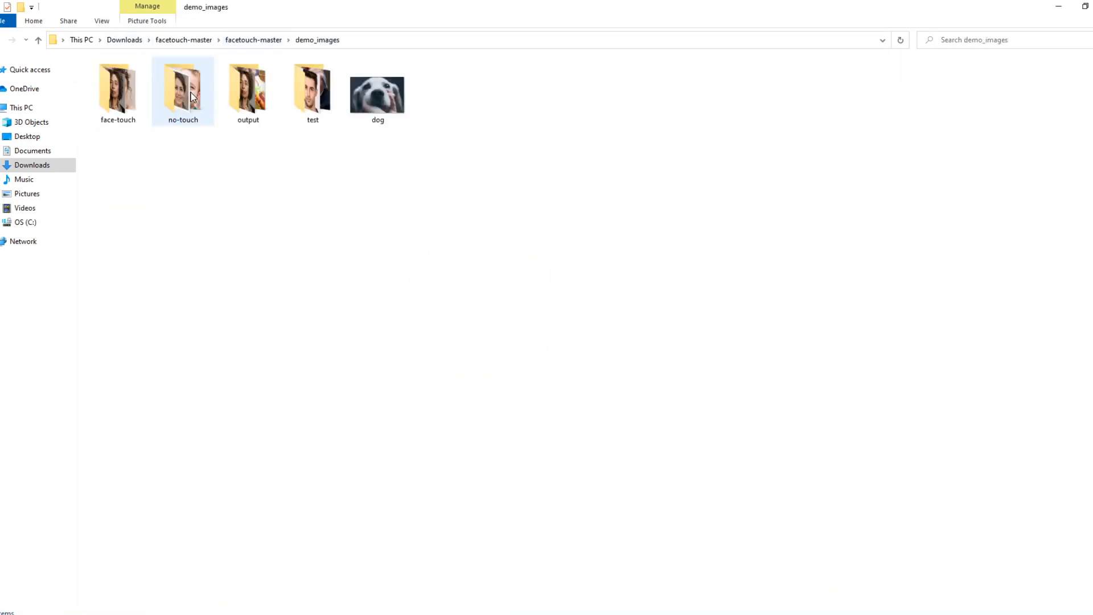
{"action": "left_click", "coordinate": [124, 104]}
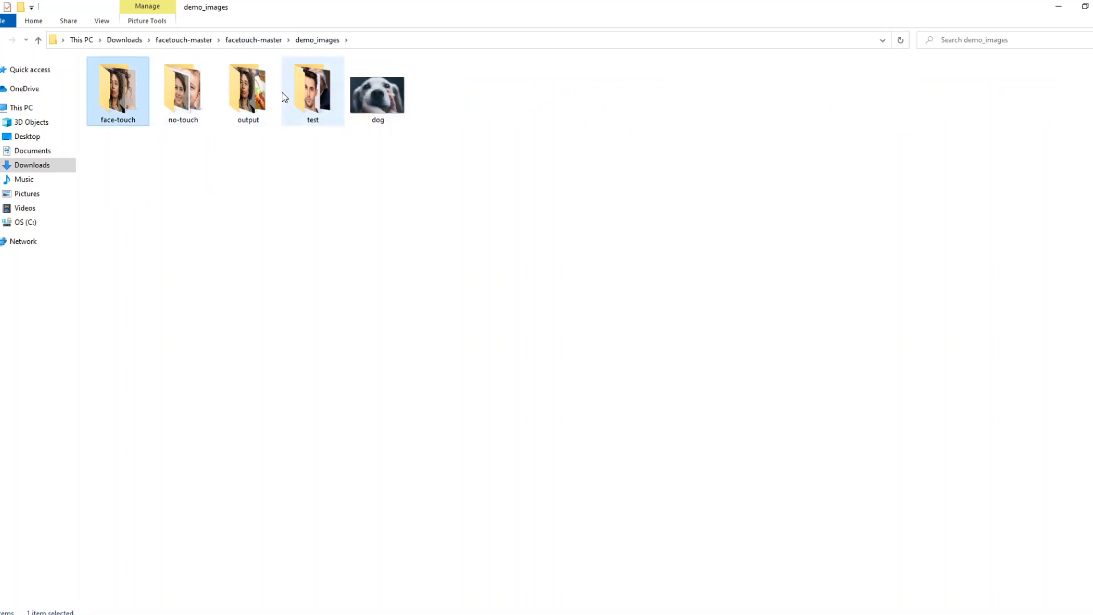
{"action": "left_click", "coordinate": [322, 94]}
Step: Switch back to Teachable Machine and rename Class 1 as FaceTouch and Class 2 as No Touch
{"action": "key", "text": "alt+Tab"}
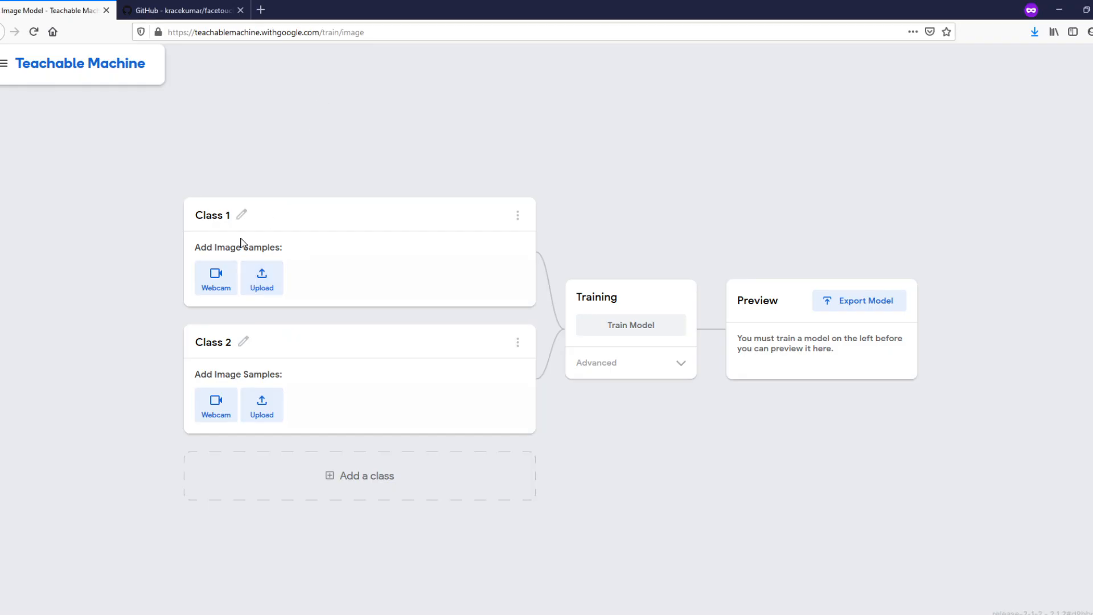
{"action": "left_click", "coordinate": [240, 218]}
{"action": "type", "text": "FaceTouch"}
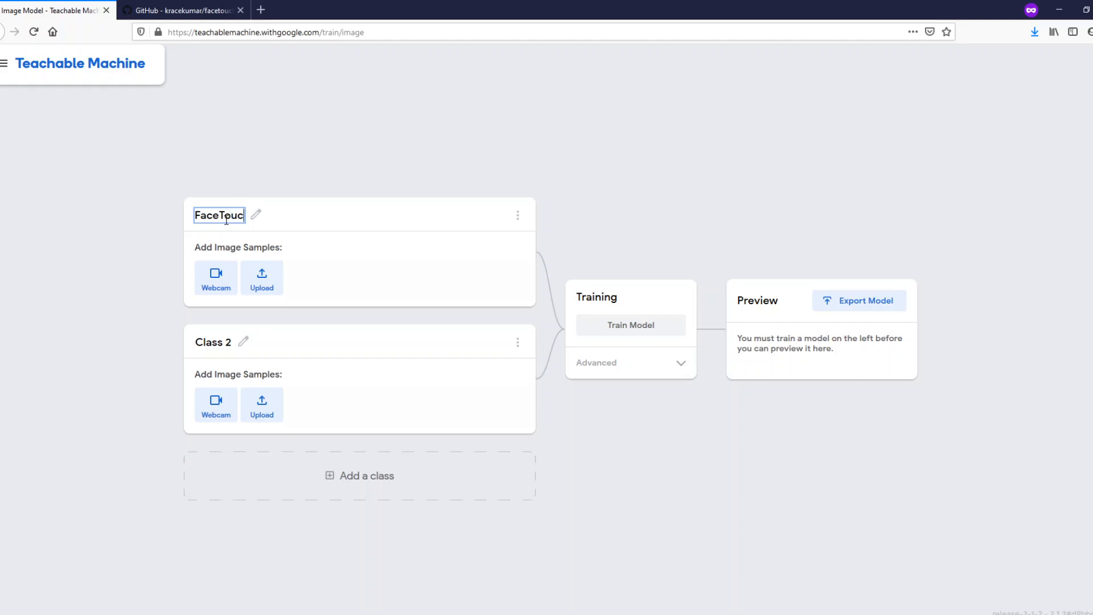
{"action": "key", "text": "Return"}
{"action": "left_click", "coordinate": [240, 337]}
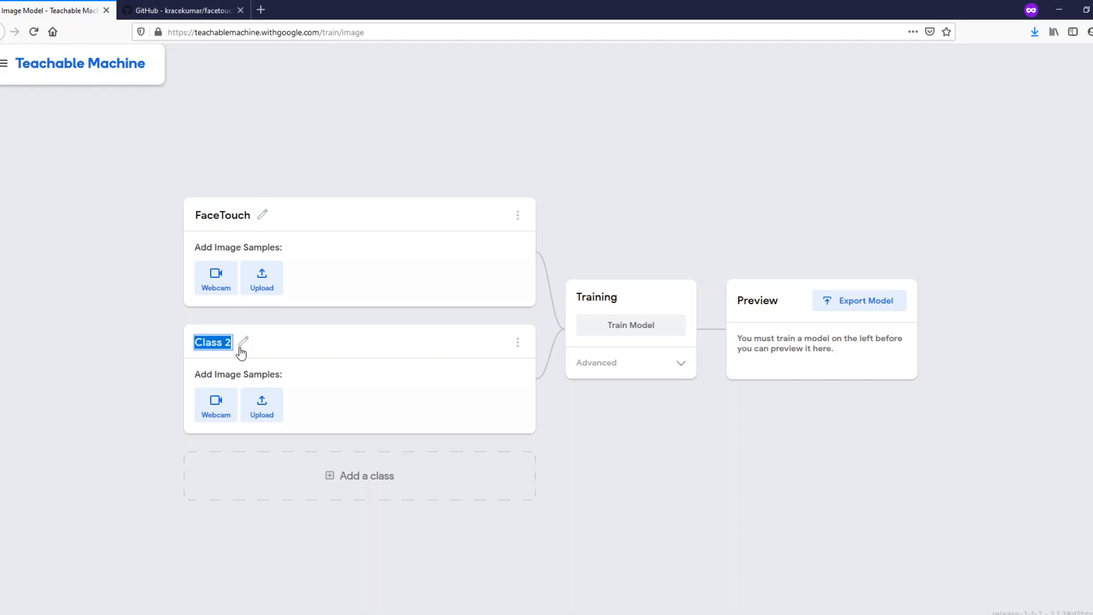
{"action": "type", "text": "No Touch"}
{"action": "key", "text": "Return"}
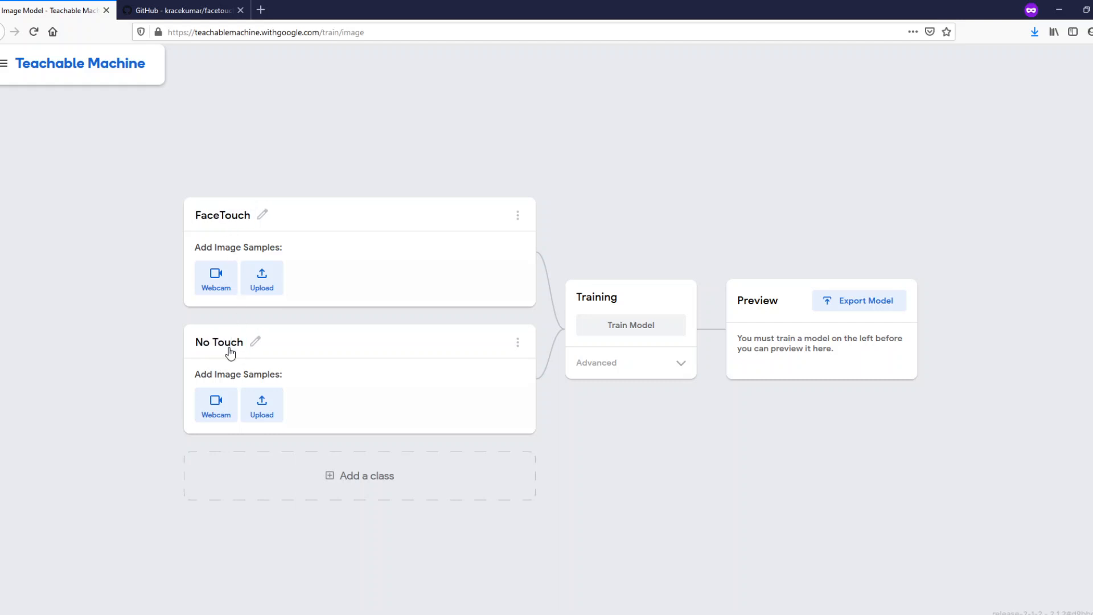
Step: Upload all pictures from the face-touch folder of facetouch-master's demo_images as image samples for the FaceTouch class
{"action": "left_click", "coordinate": [271, 291]}
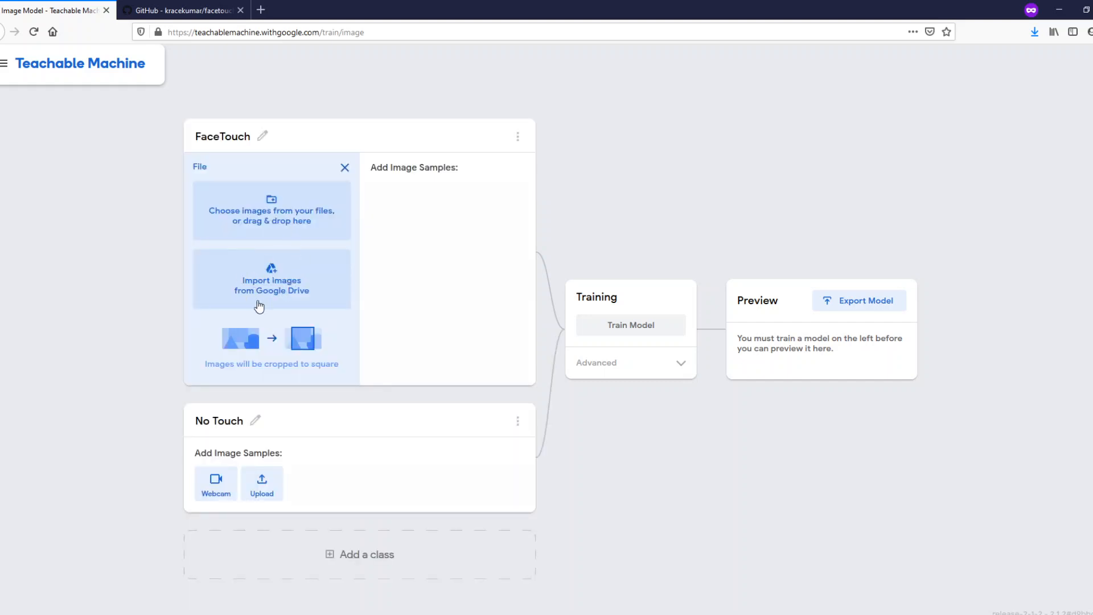
{"action": "left_click", "coordinate": [280, 205]}
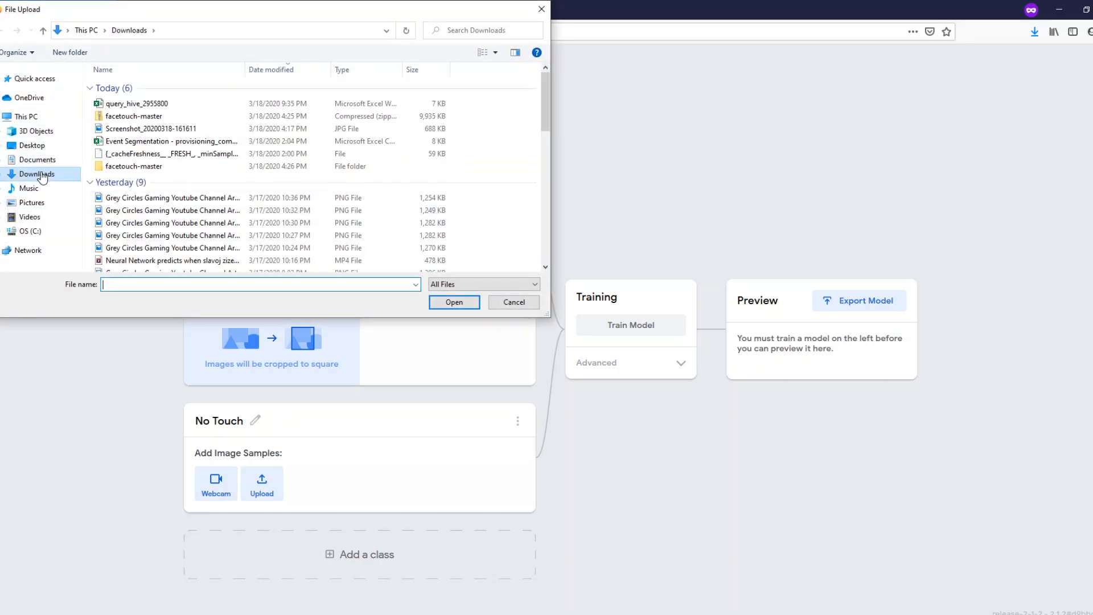
{"action": "left_click", "coordinate": [114, 170]}
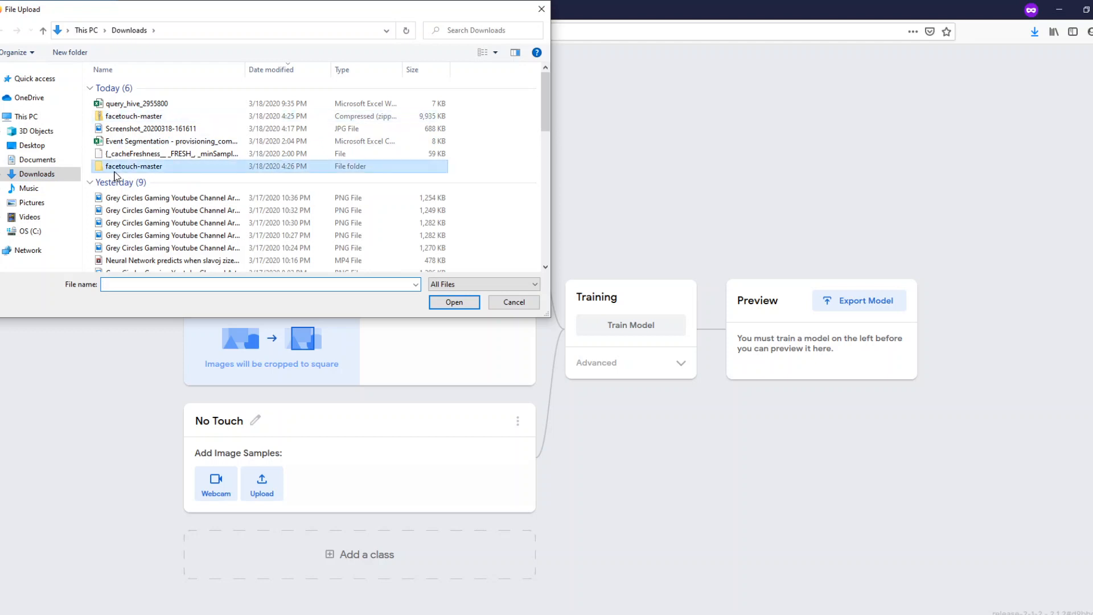
{"action": "double_click", "coordinate": [114, 169]}
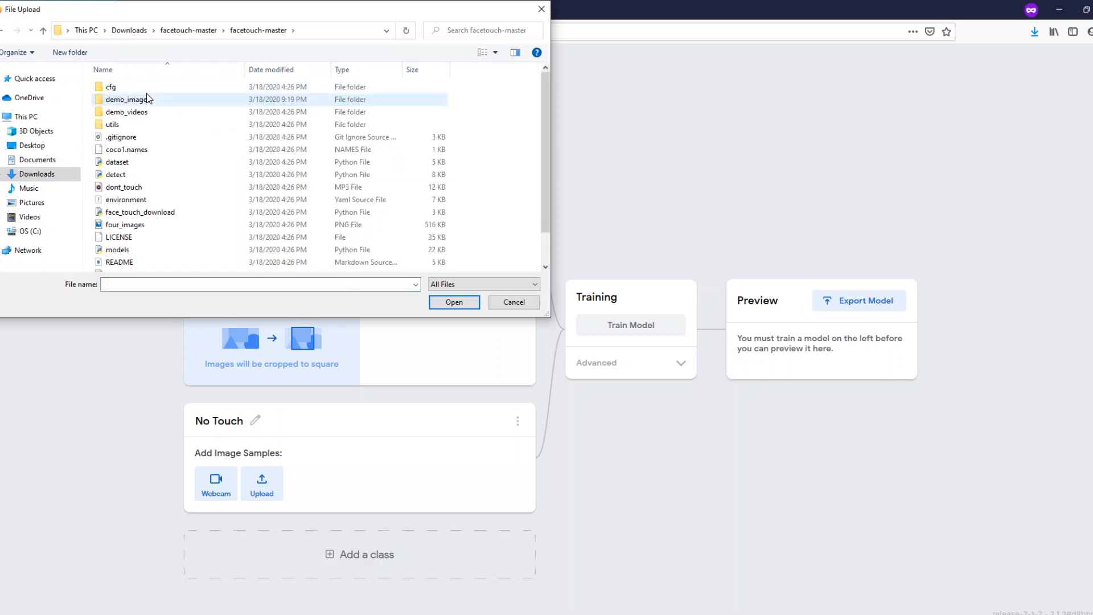
{"action": "left_click", "coordinate": [147, 100]}
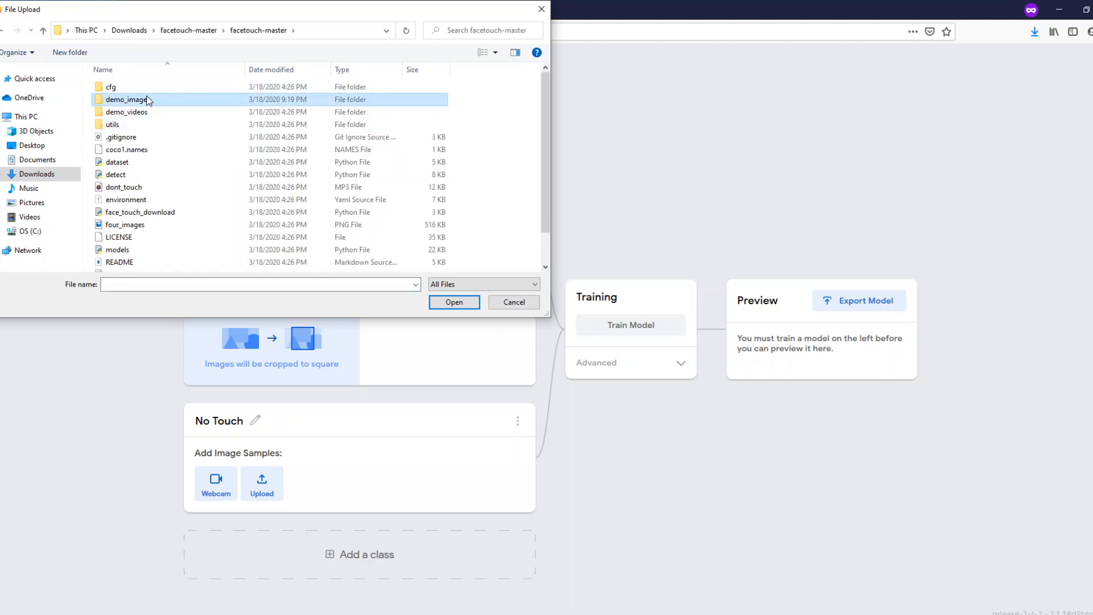
{"action": "double_click", "coordinate": [147, 100]}
{"action": "double_click", "coordinate": [145, 100]}
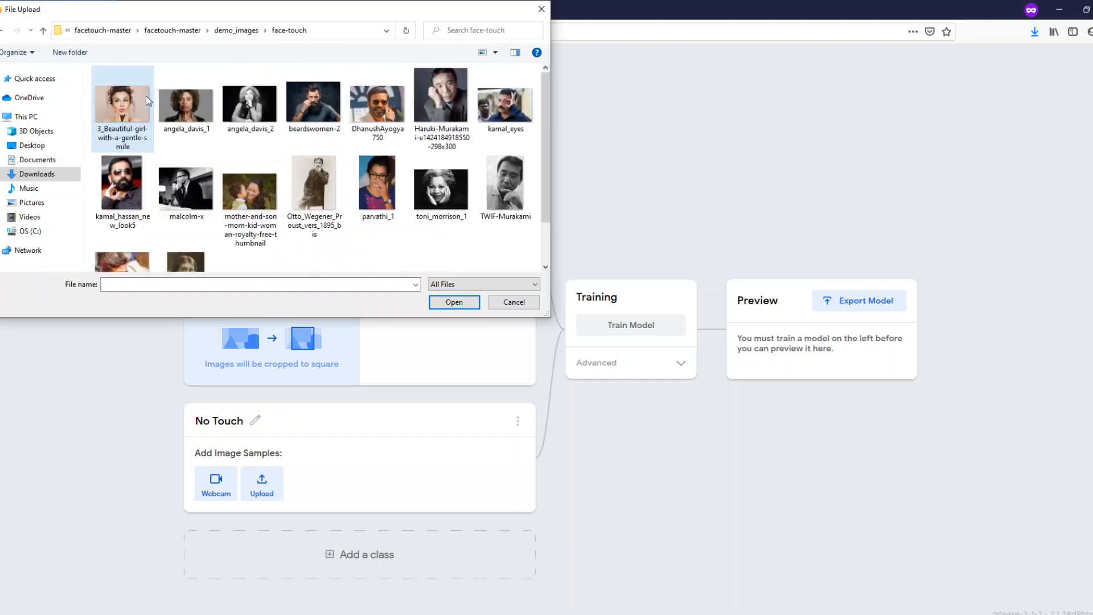
{"action": "left_click", "coordinate": [289, 231]}
{"action": "key", "text": "ctrl+a"}
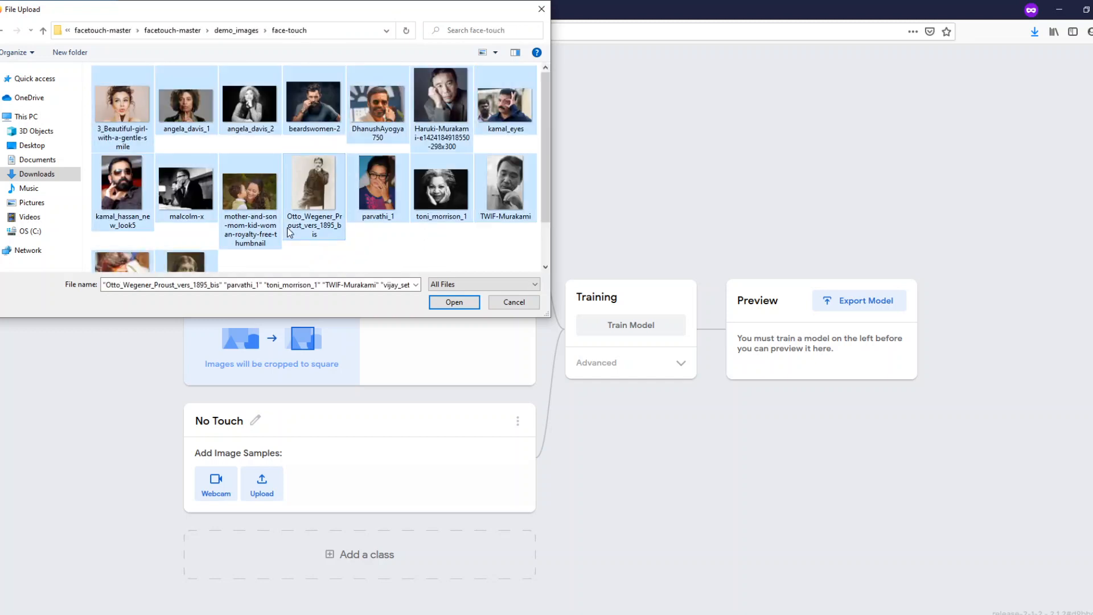
{"action": "left_click", "coordinate": [450, 303]}
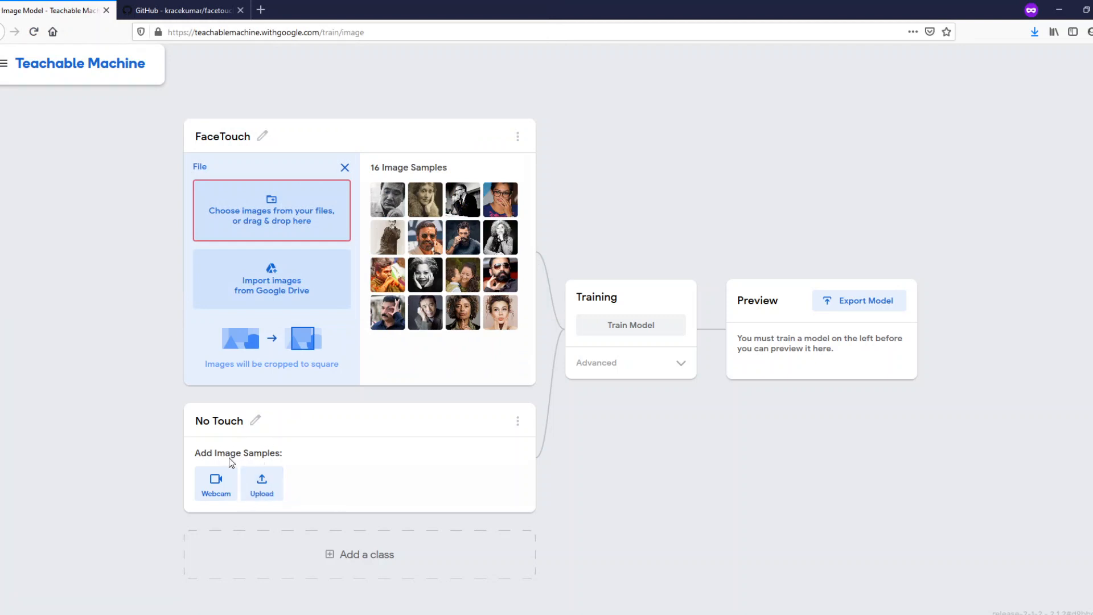
Step: Upload all pictures from the no-touch folder of demo_images as samples for the No Touch class and dismiss the training tip
{"action": "left_click", "coordinate": [263, 487]}
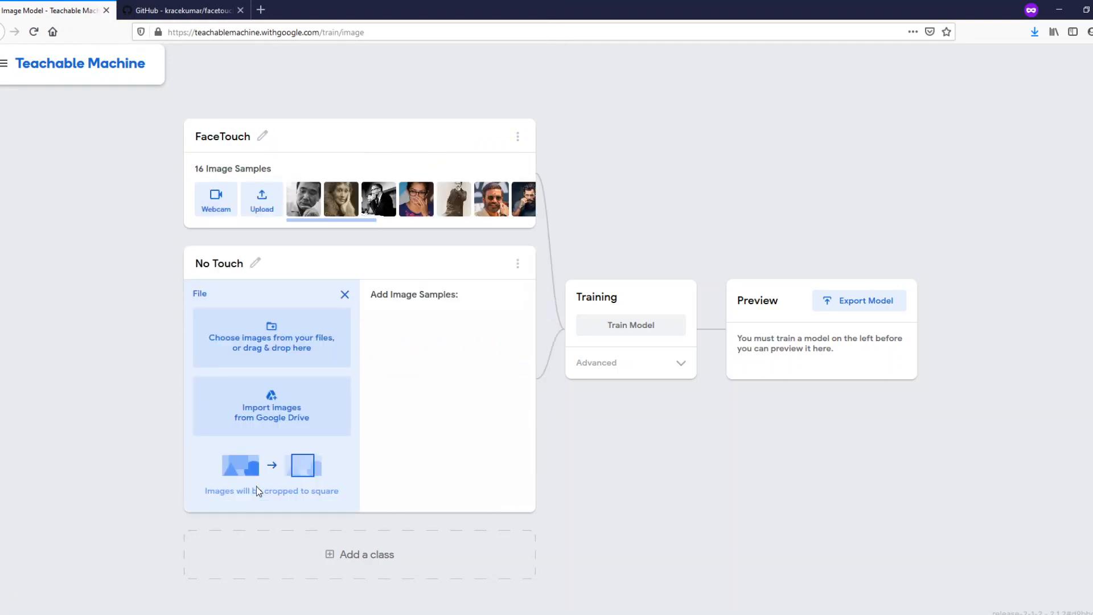
{"action": "left_click", "coordinate": [257, 336]}
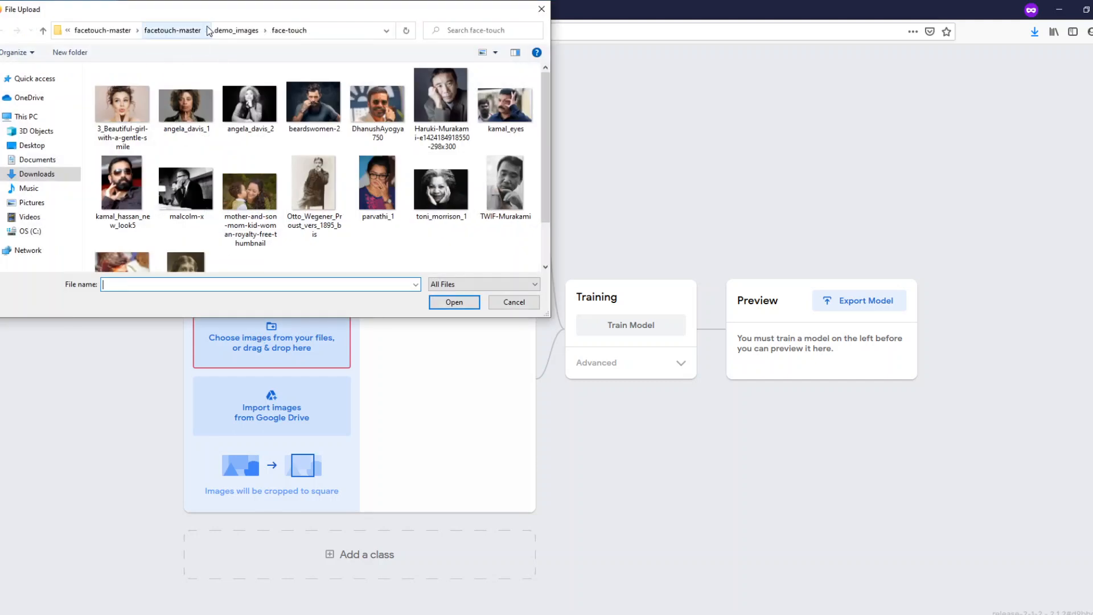
{"action": "left_click", "coordinate": [233, 32]}
{"action": "double_click", "coordinate": [189, 100]}
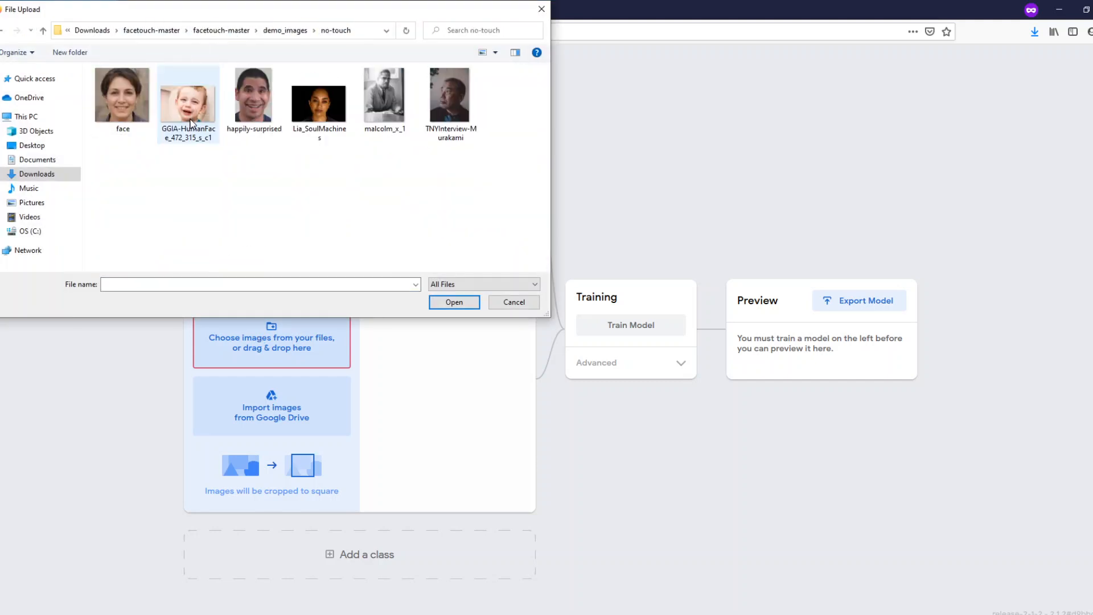
{"action": "key", "text": "ctrl+a"}
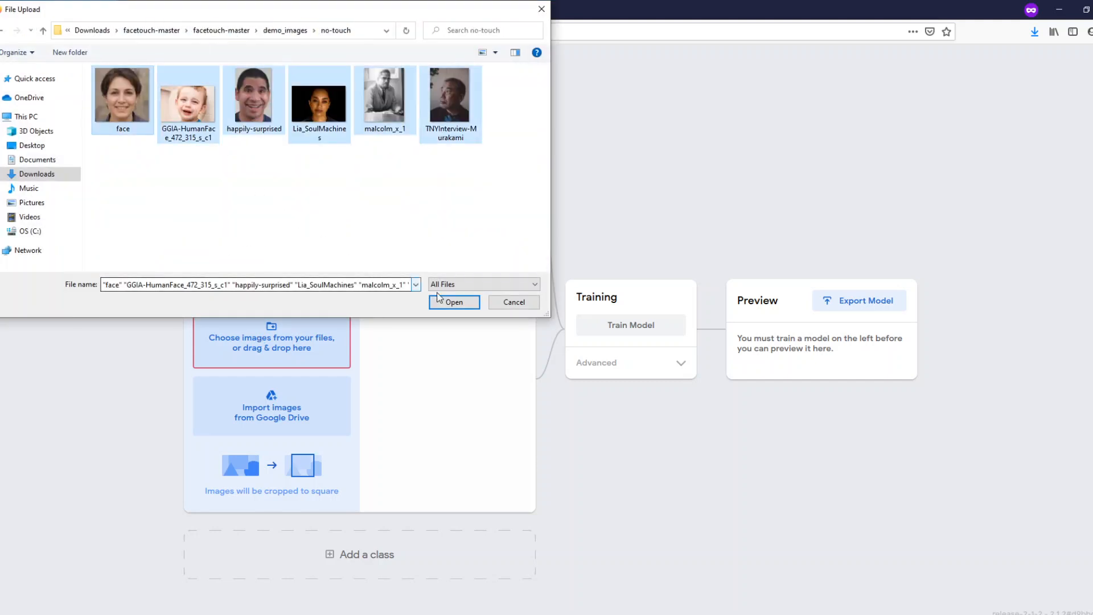
{"action": "left_click", "coordinate": [454, 302]}
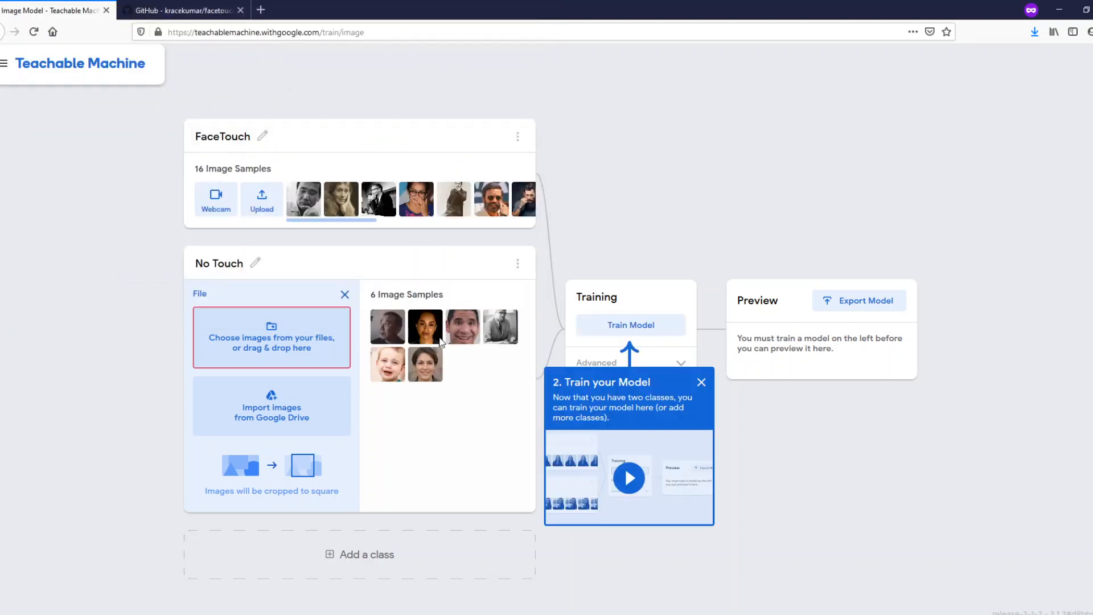
{"action": "left_click", "coordinate": [702, 383]}
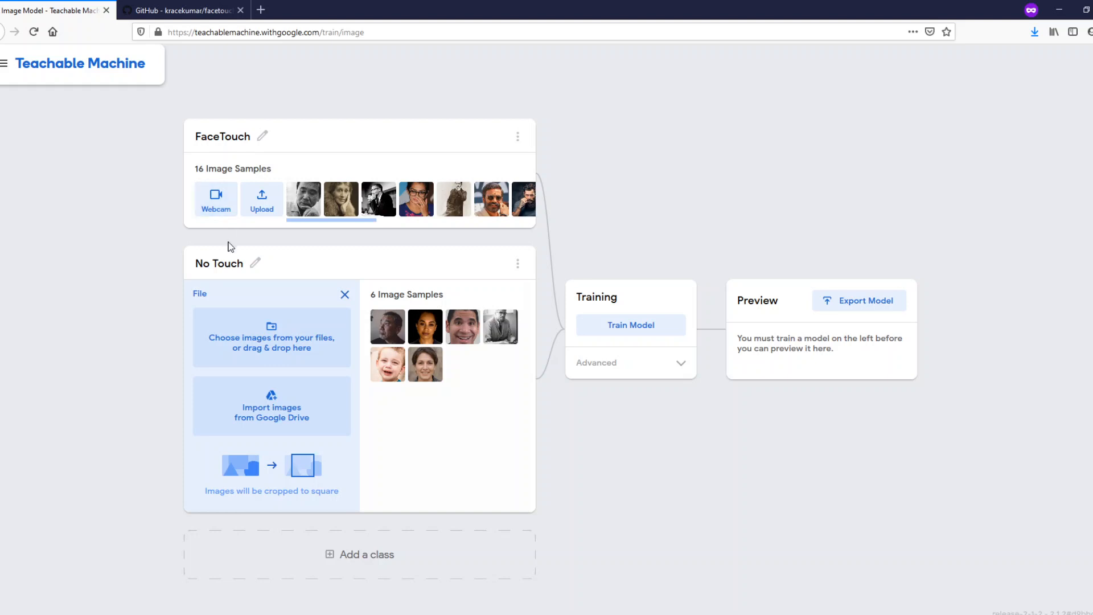
Step: Train the model, refusing camera access, and set the preview input to File
{"action": "left_click", "coordinate": [618, 323]}
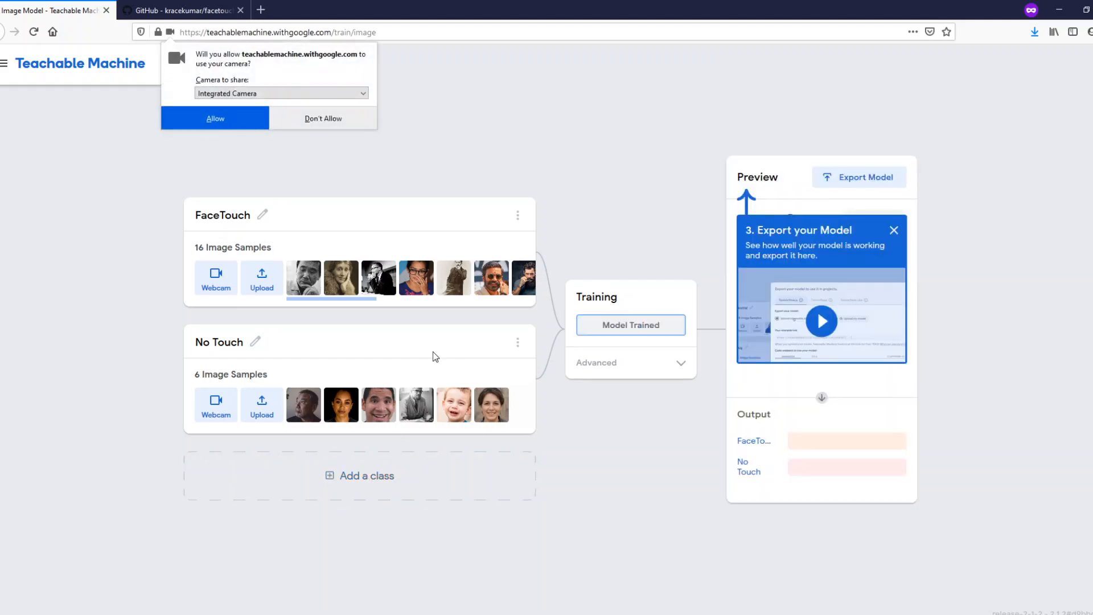
{"action": "left_click", "coordinate": [343, 125]}
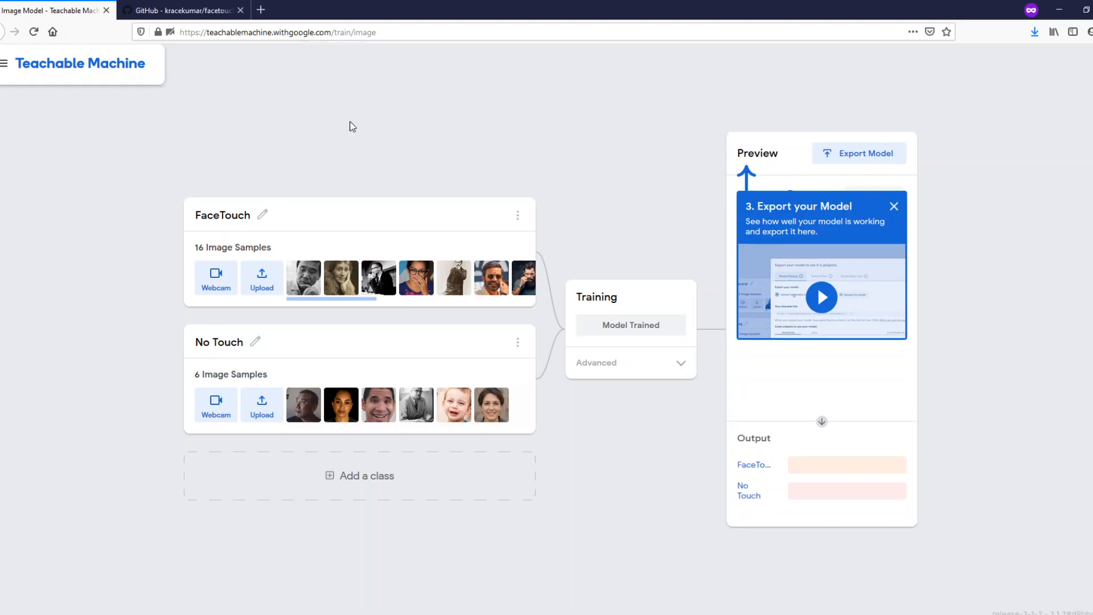
{"action": "left_click", "coordinate": [893, 208]}
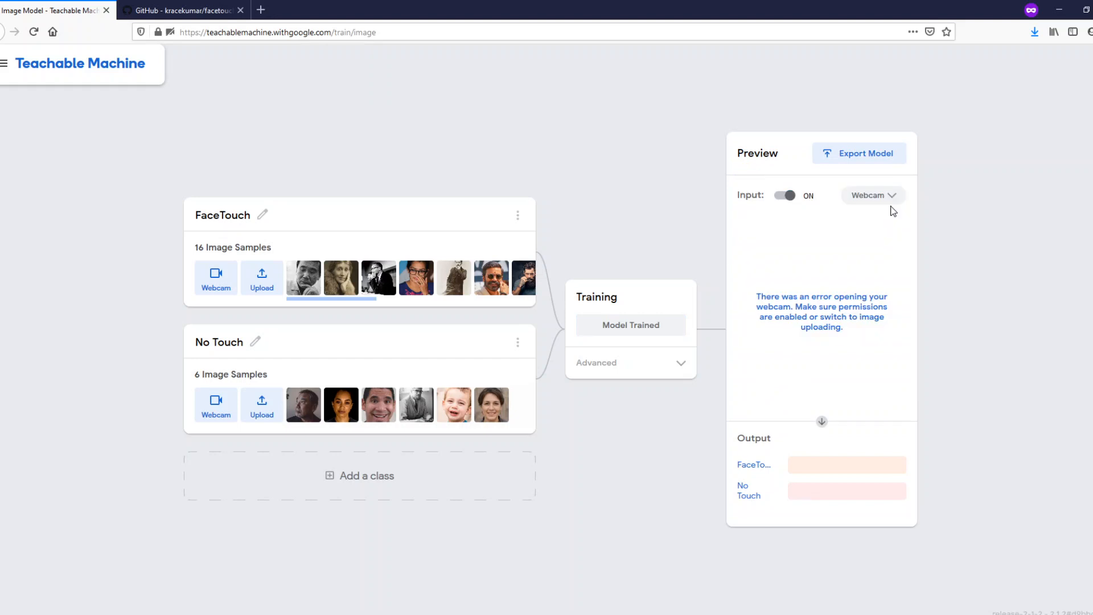
{"action": "left_click", "coordinate": [867, 194]}
{"action": "left_click", "coordinate": [855, 226]}
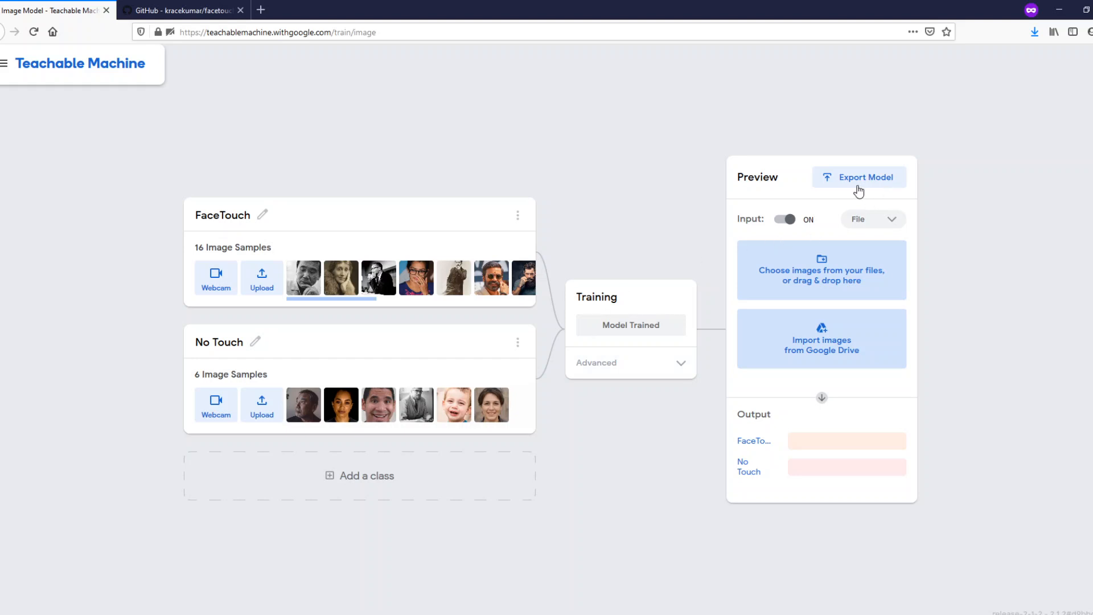
Step: Test the trained model on the 100k-ai-faces-6 picture and the trump picture from the test folder of demo_images
{"action": "left_click", "coordinate": [817, 266]}
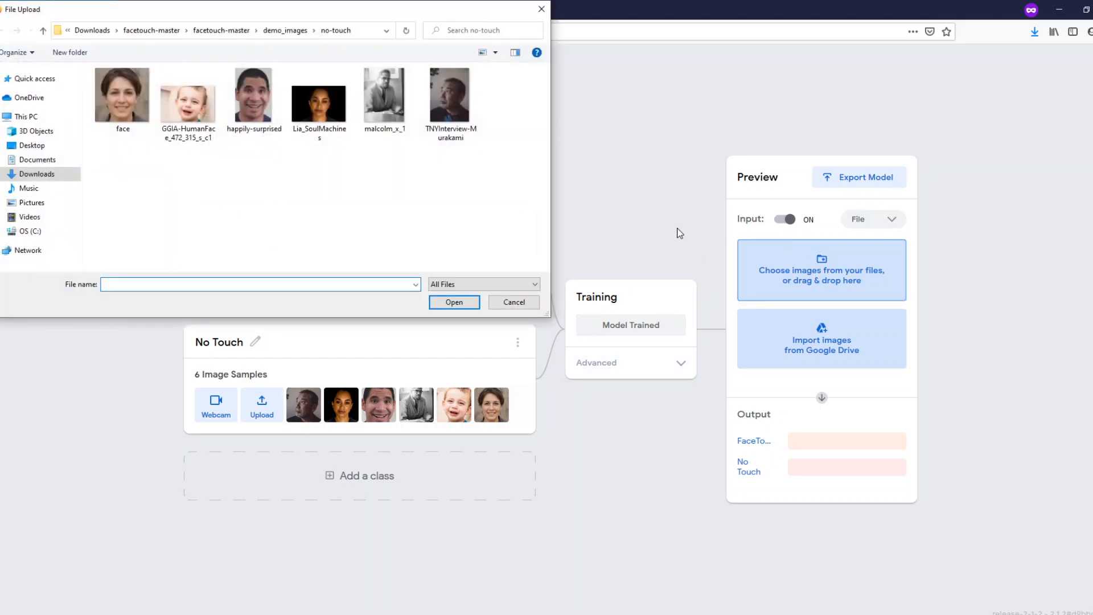
{"action": "left_click", "coordinate": [296, 32]}
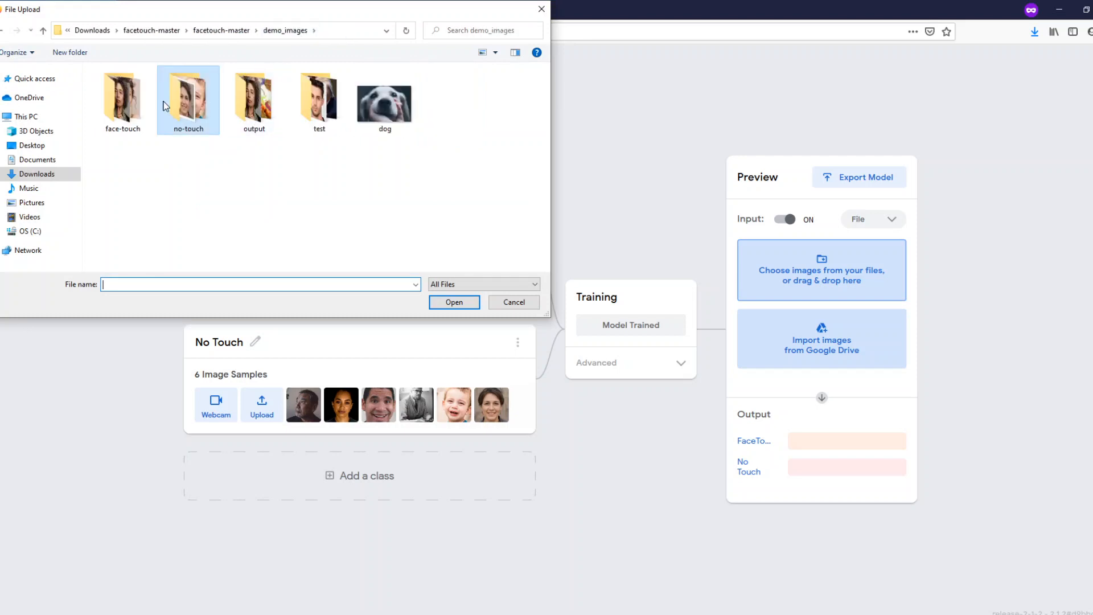
{"action": "double_click", "coordinate": [129, 117]}
{"action": "scroll", "coordinate": [444, 166], "scroll_direction": "down", "scroll_amount": 1}
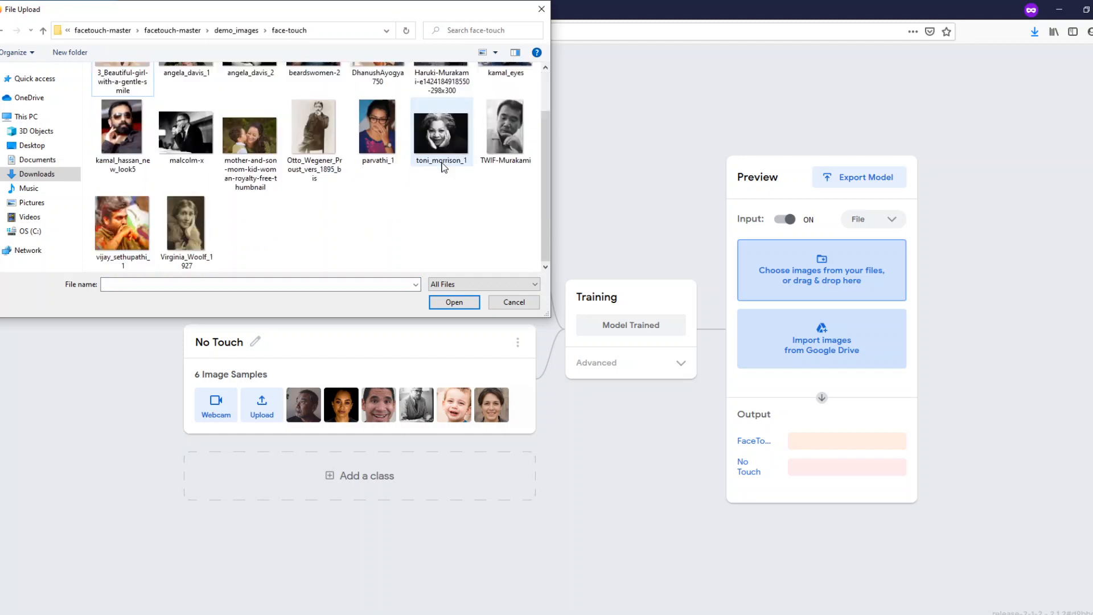
{"action": "scroll", "coordinate": [443, 166], "scroll_direction": "up", "scroll_amount": 1}
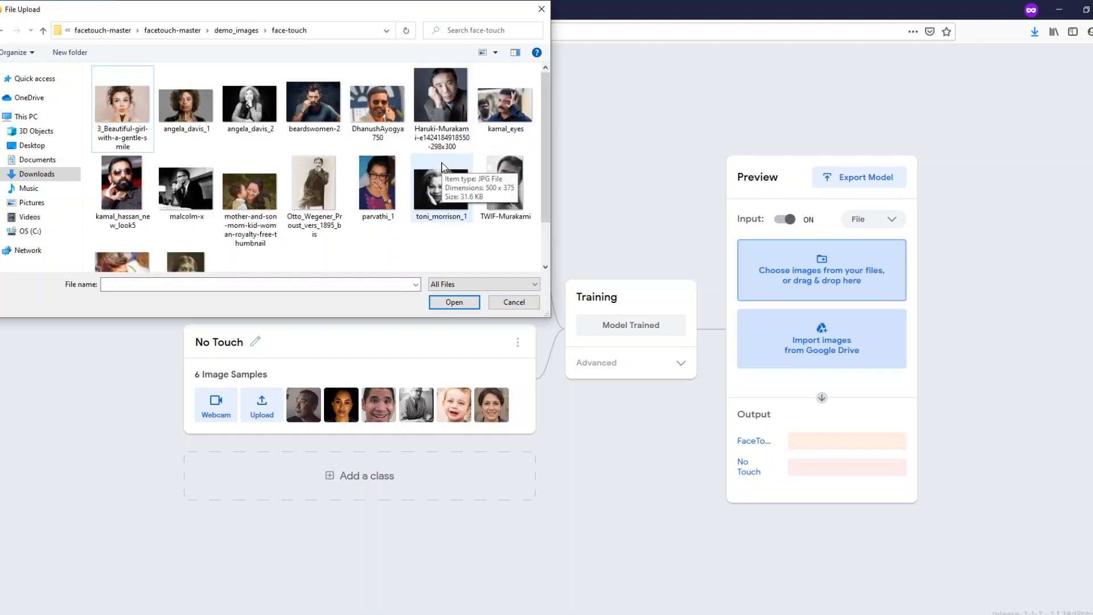
{"action": "left_click", "coordinate": [3, 32]}
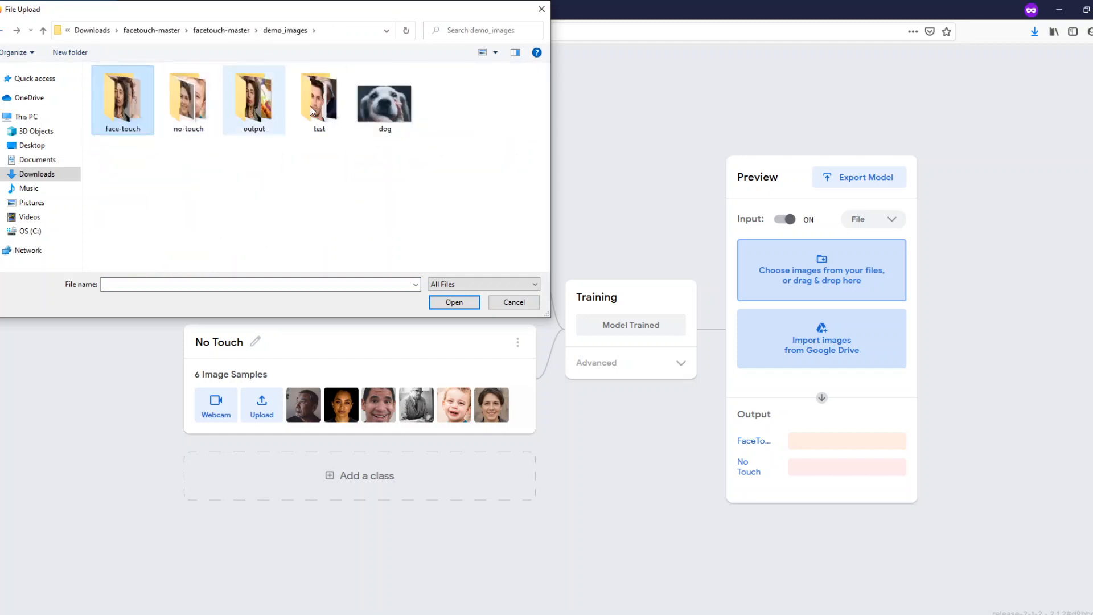
{"action": "double_click", "coordinate": [312, 111]}
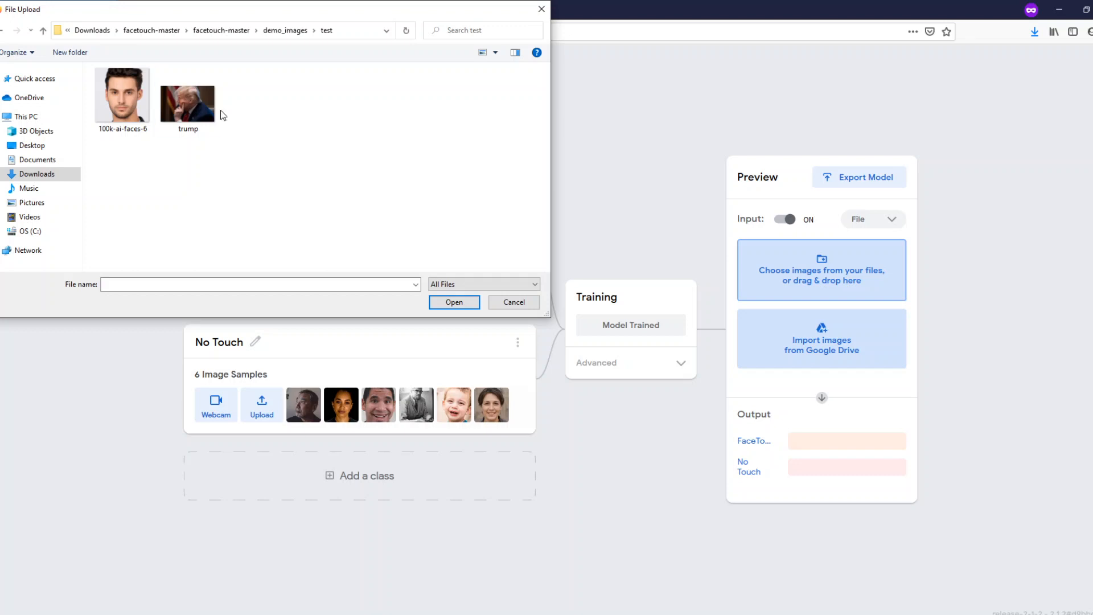
{"action": "double_click", "coordinate": [142, 108]}
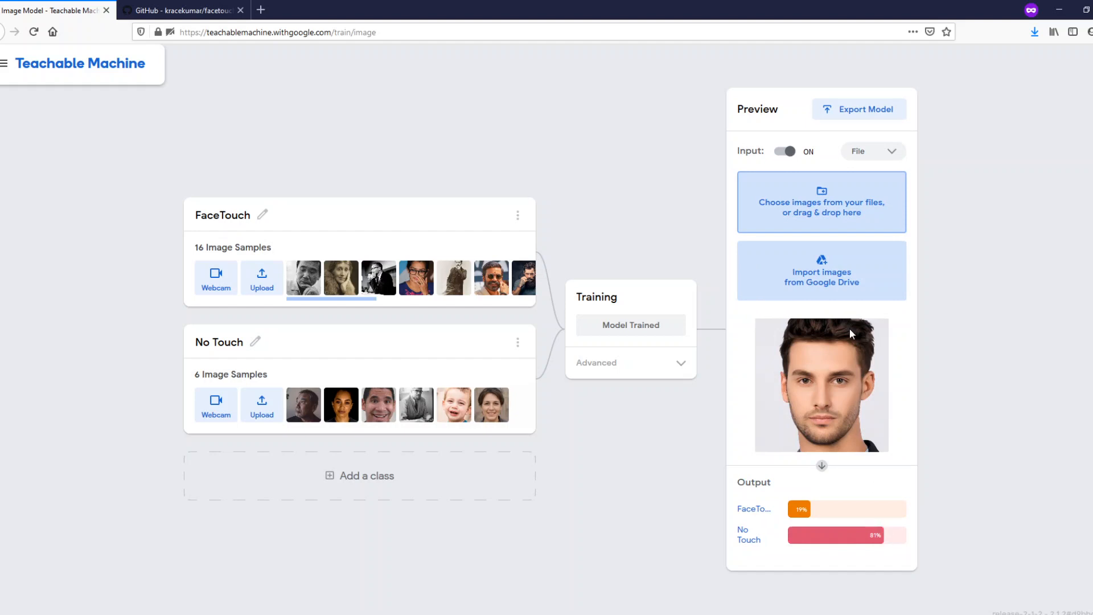
{"action": "left_click", "coordinate": [829, 214]}
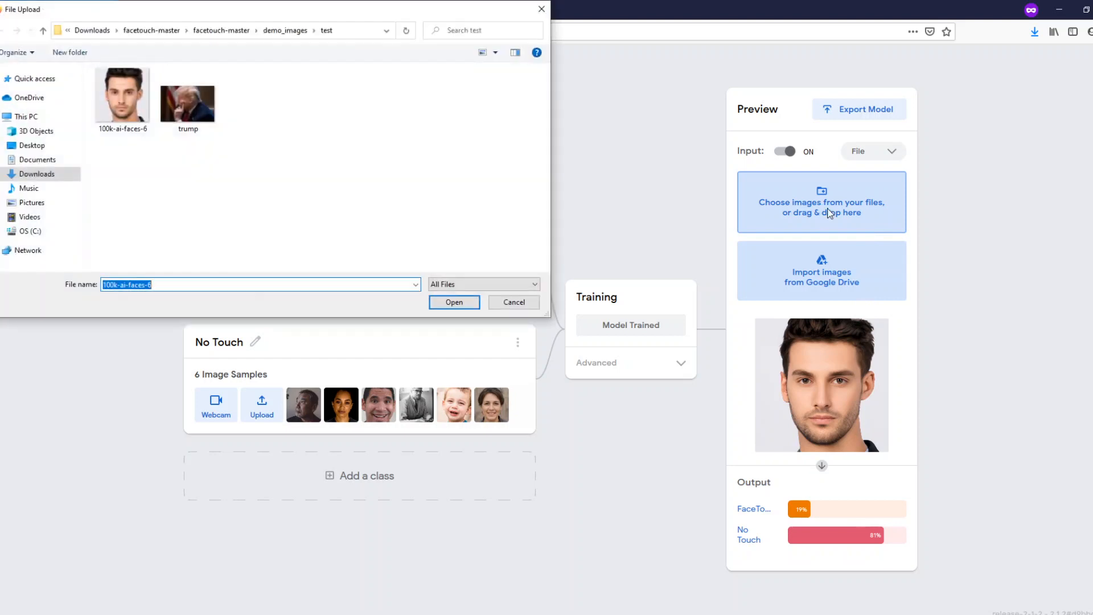
{"action": "double_click", "coordinate": [207, 122]}
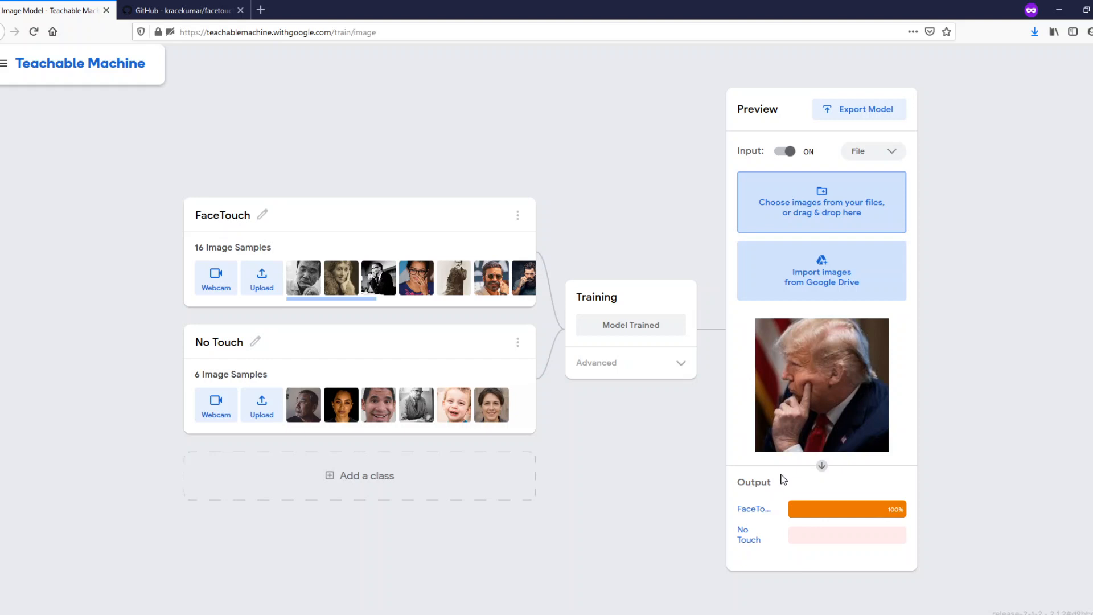
Step: Open images.google.com in a new browser tab and search for "person face"
{"action": "left_click", "coordinate": [261, 9]}
{"action": "type", "text": "images.google.com"}
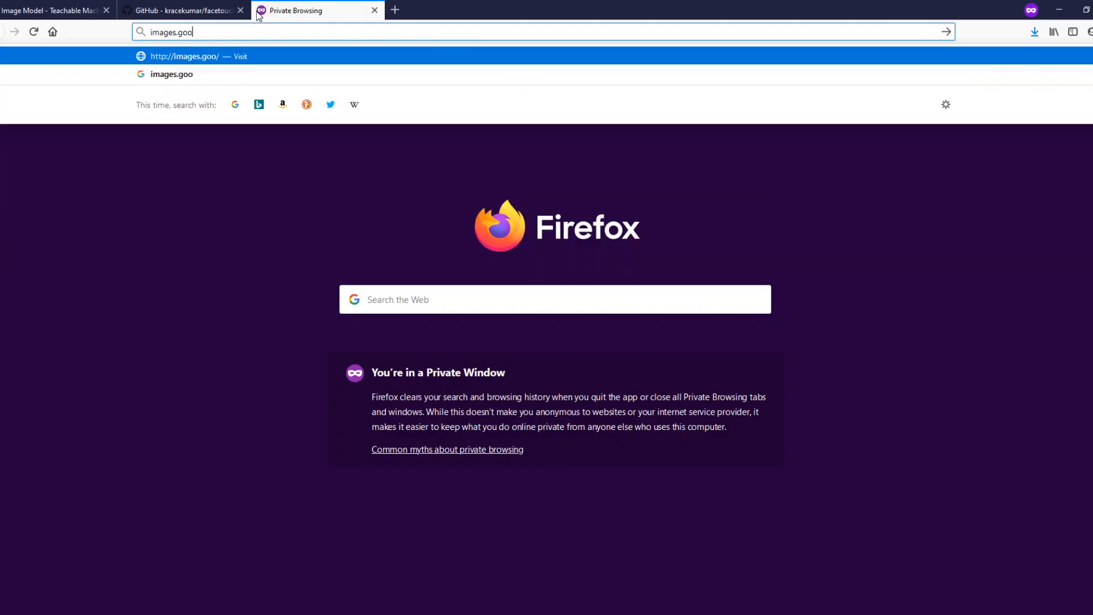
{"action": "key", "text": "Return"}
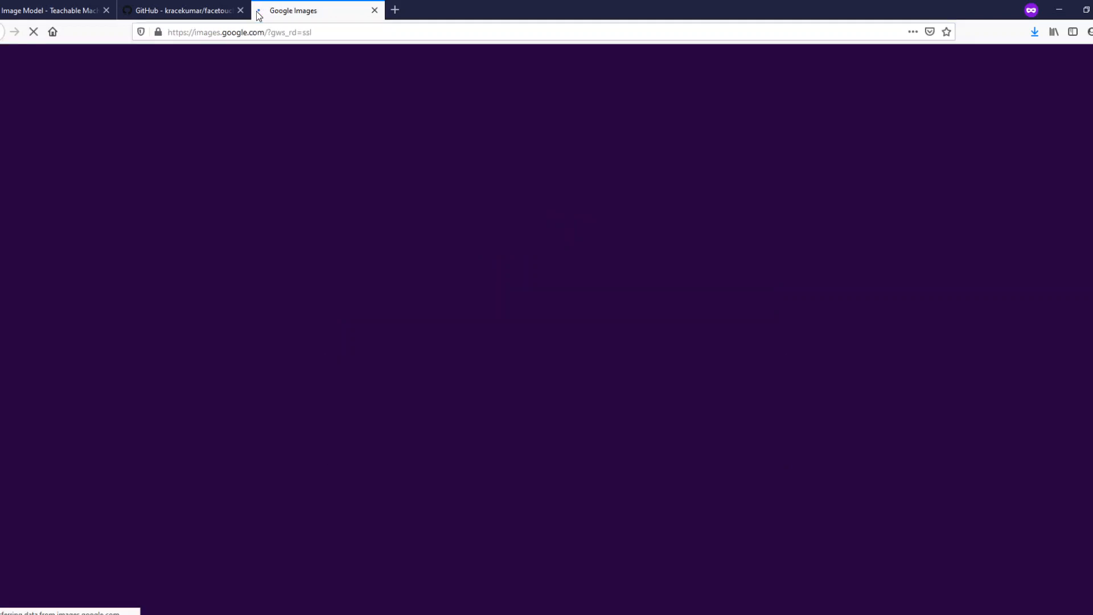
{"action": "type", "text": "p"}
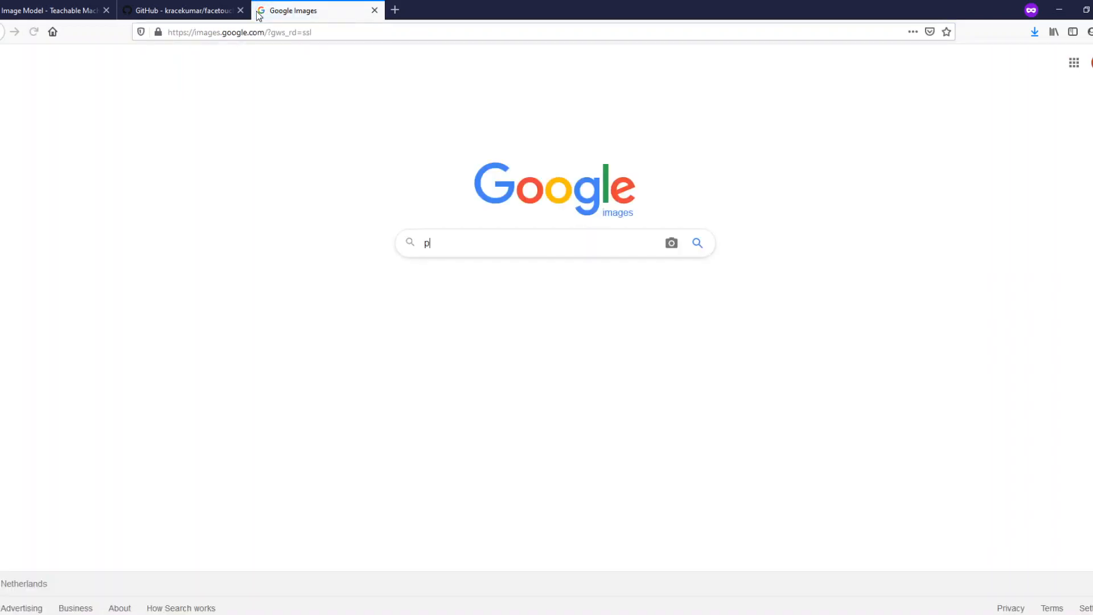
{"action": "type", "text": "erson nott"}
{"action": "key", "text": "BackSpace"}
{"action": "key", "text": "BackSpace"}
{"action": "key", "text": "BackSpace"}
{"action": "key", "text": "BackSpace"}
{"action": "key", "text": "BackSpace"}
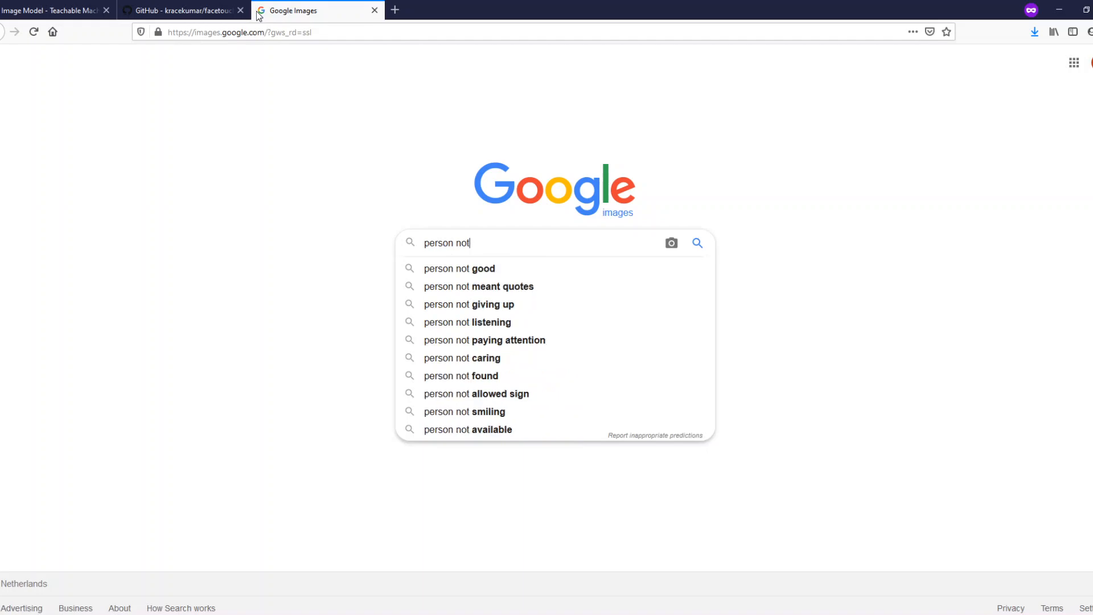
{"action": "type", "text": "face"}
{"action": "key", "text": "Return"}
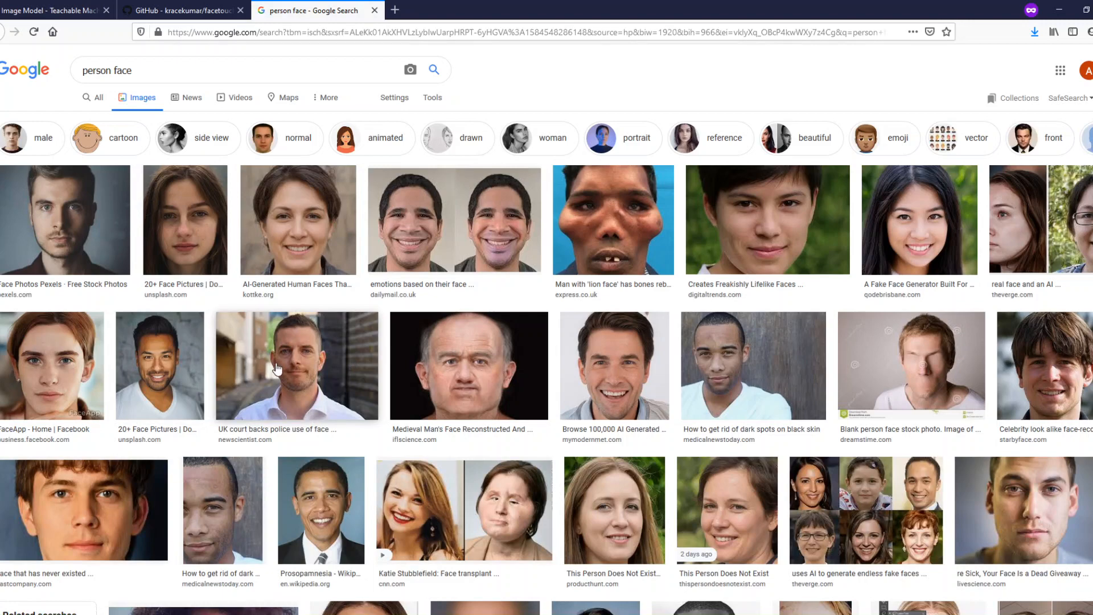
Step: Open the unsplash.com face result from the image search and enlarge its photo of the man wearing a white V-neck shirt
{"action": "left_click", "coordinate": [171, 374]}
{"action": "left_click", "coordinate": [841, 283]}
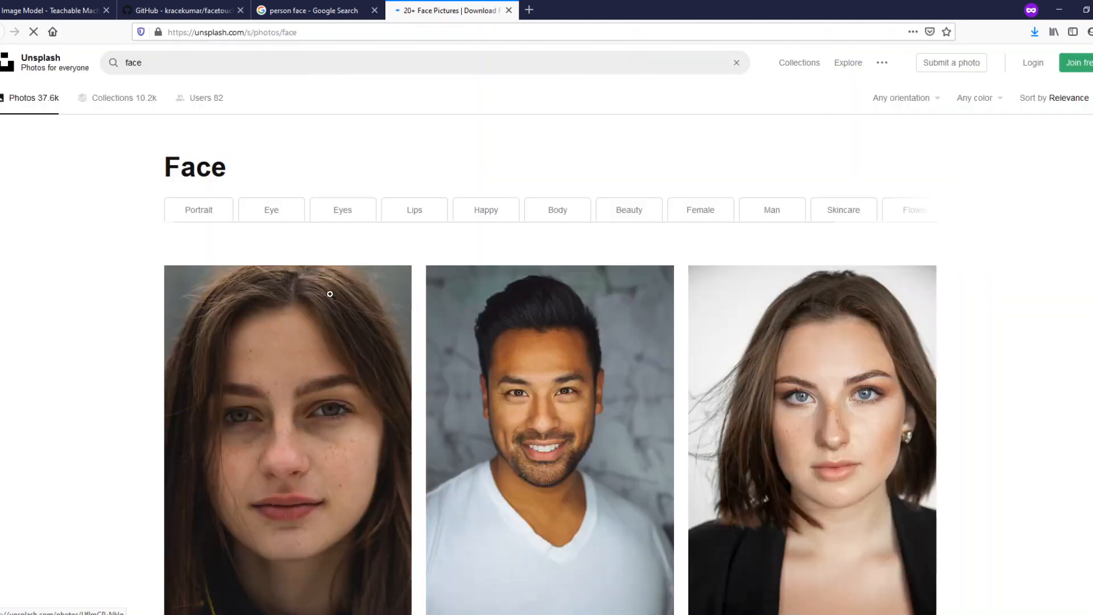
{"action": "scroll", "coordinate": [593, 384], "scroll_direction": "down", "scroll_amount": 3}
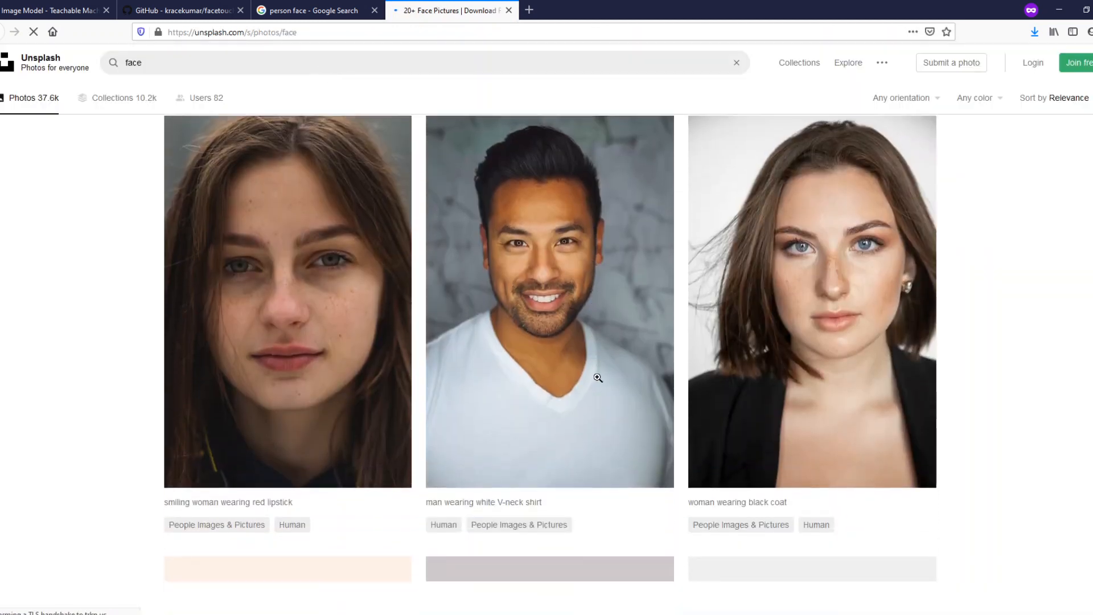
{"action": "left_click", "coordinate": [598, 378]}
Step: Save the photo of the man in the white V-neck shirt to the test folder of demo_images in facetouch-master
{"action": "right_click", "coordinate": [585, 332]}
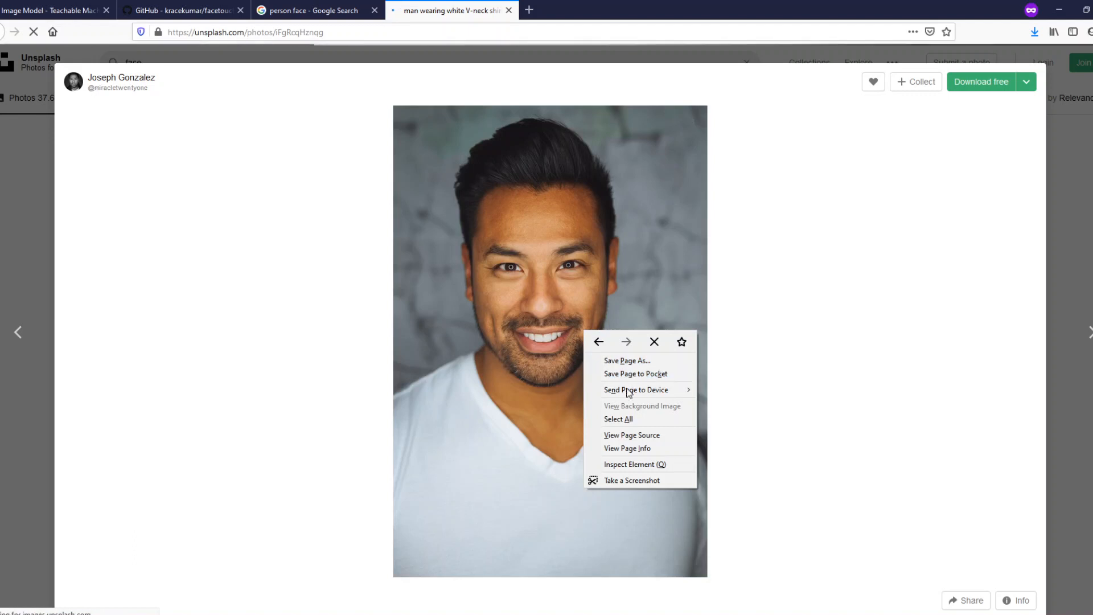
{"action": "right_click", "coordinate": [557, 340]}
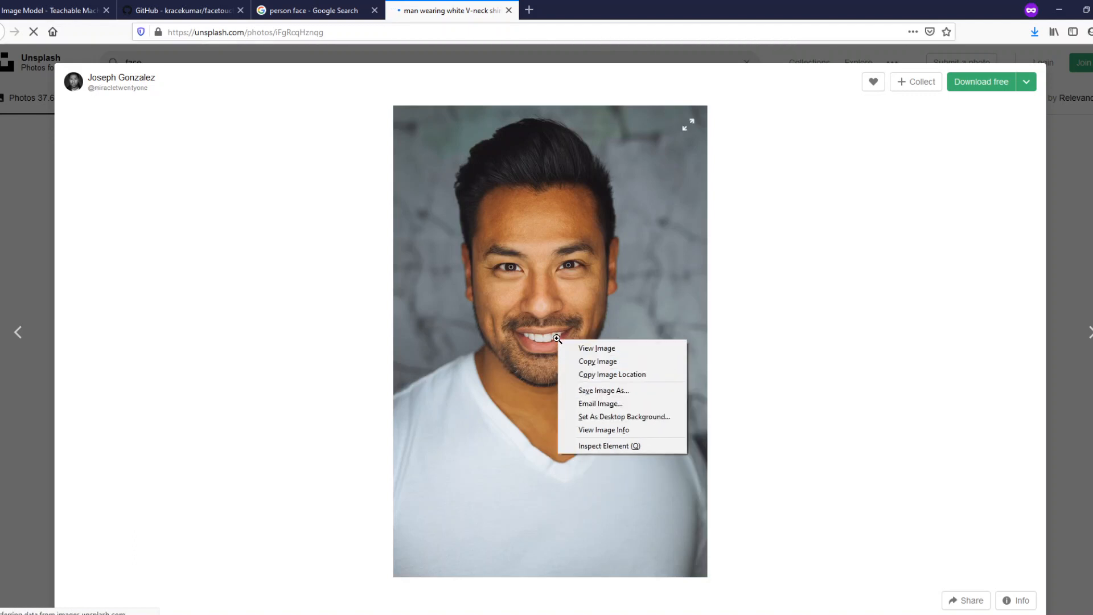
{"action": "left_click", "coordinate": [602, 390]}
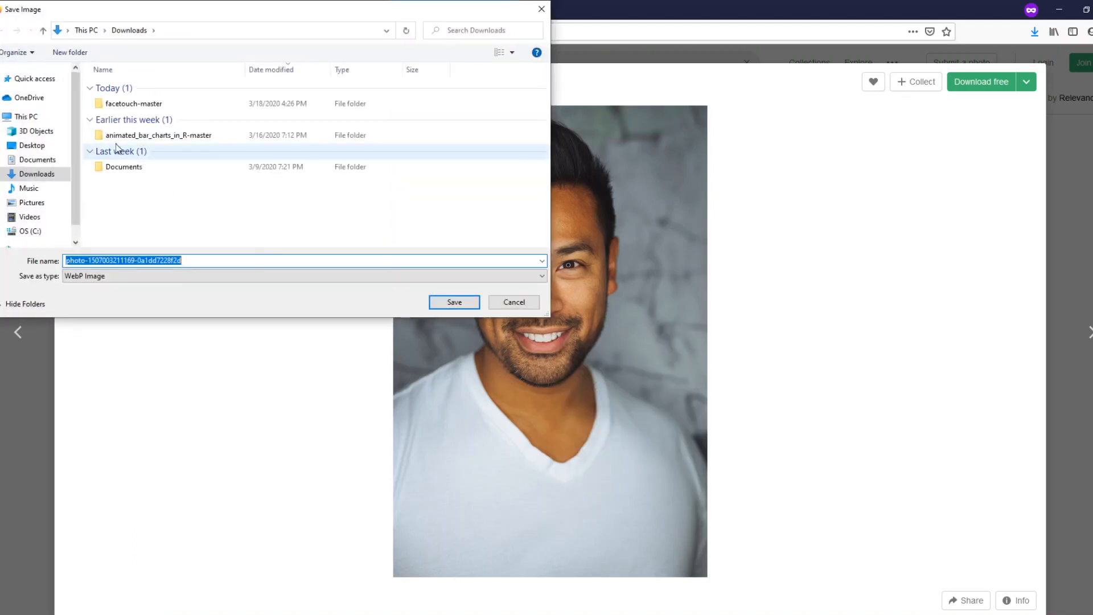
{"action": "double_click", "coordinate": [140, 106]}
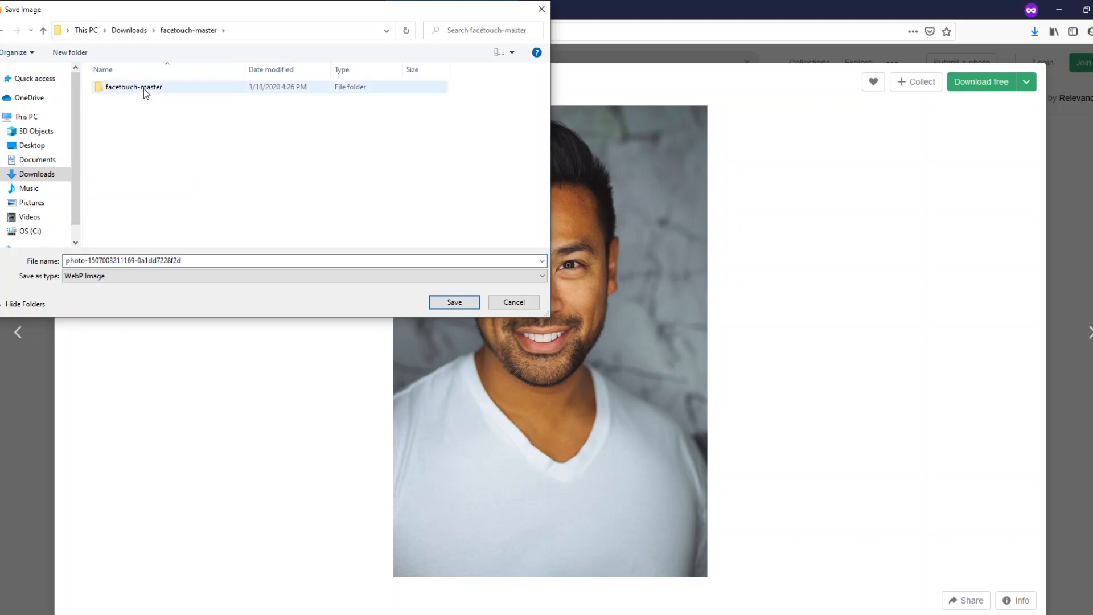
{"action": "double_click", "coordinate": [143, 89]}
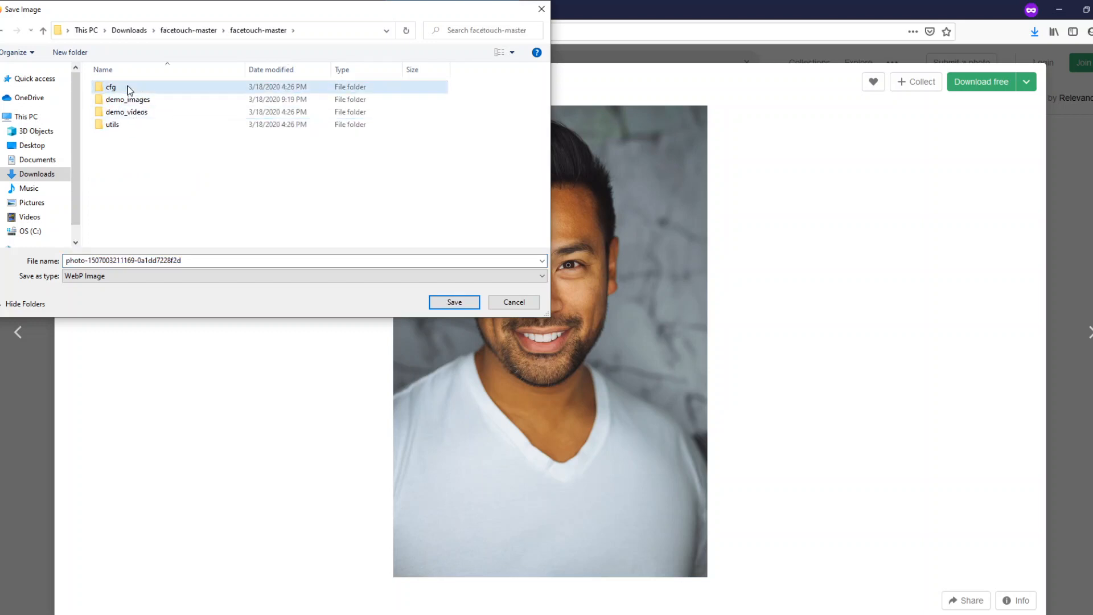
{"action": "double_click", "coordinate": [131, 100]}
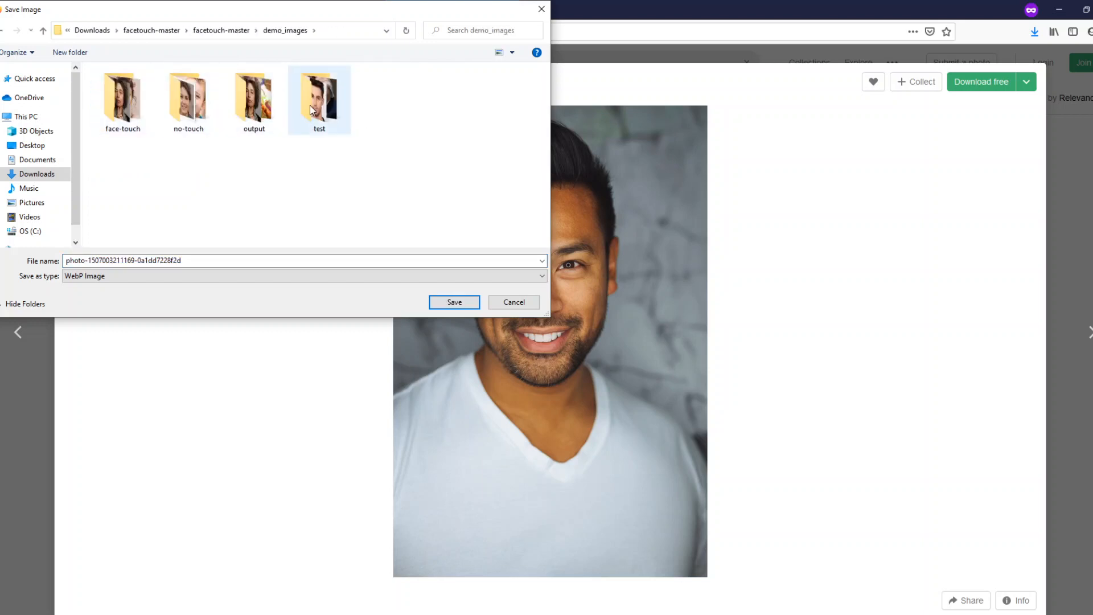
{"action": "double_click", "coordinate": [311, 109]}
{"action": "left_click", "coordinate": [456, 306]}
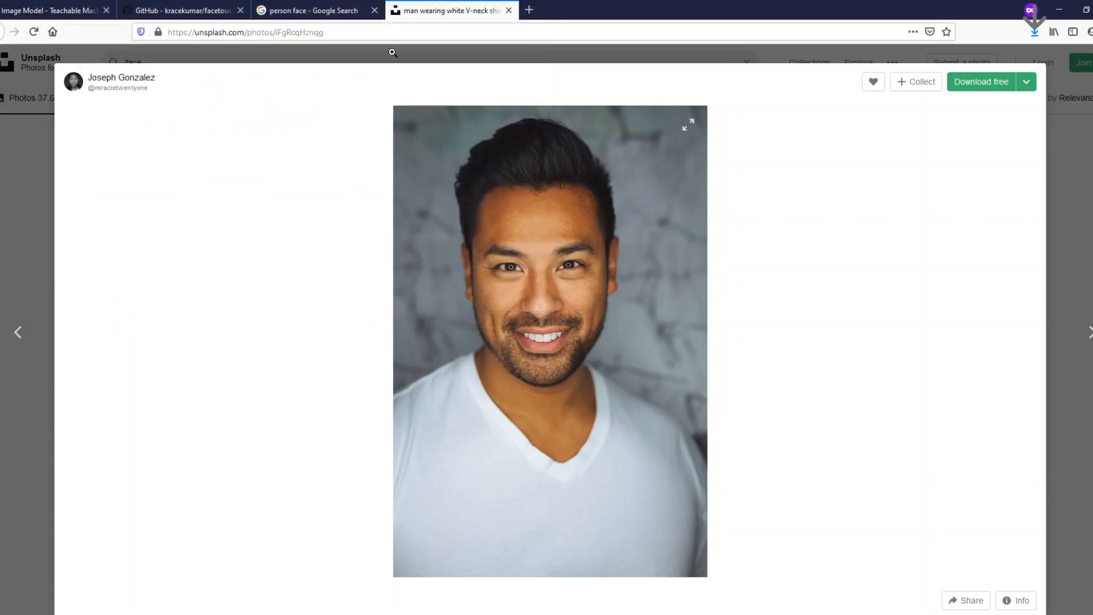
Step: Return to the Google Images results and search for "person touching face"
{"action": "left_click", "coordinate": [314, 10]}
{"action": "scroll", "coordinate": [190, 92], "scroll_direction": "up", "scroll_amount": 2}
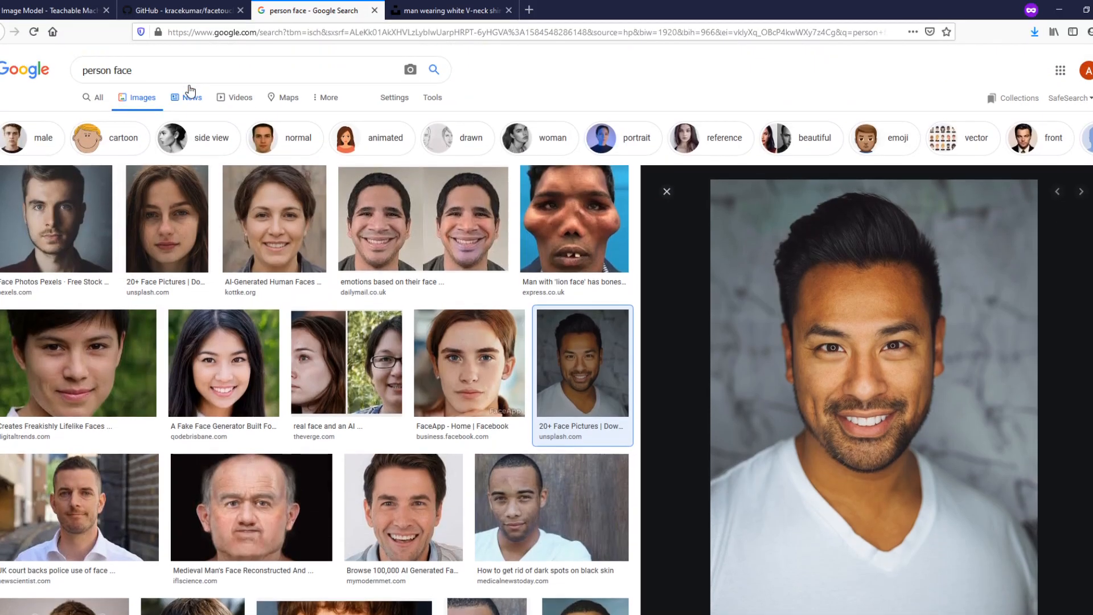
{"action": "double_click", "coordinate": [115, 70]}
{"action": "type", "text": "touching fa"}
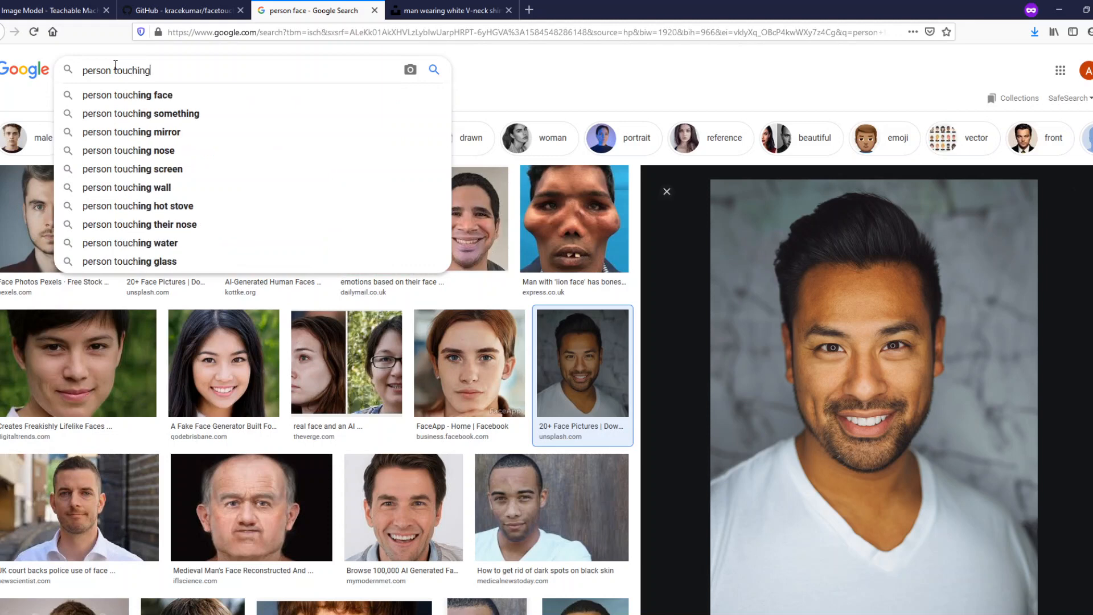
{"action": "type", "text": "ce"}
{"action": "key", "text": "Return"}
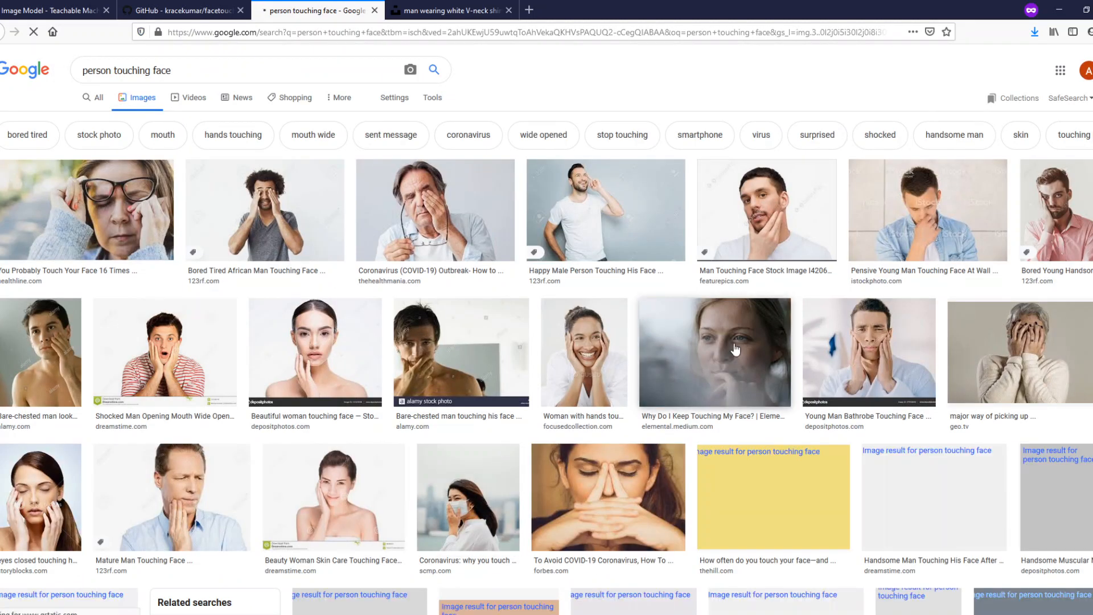
Step: Save the 123rf.com "Mature Man Touching Face" picture to the test folder of demo_images in facetouch-master
{"action": "scroll", "coordinate": [915, 297], "scroll_direction": "down", "scroll_amount": 3}
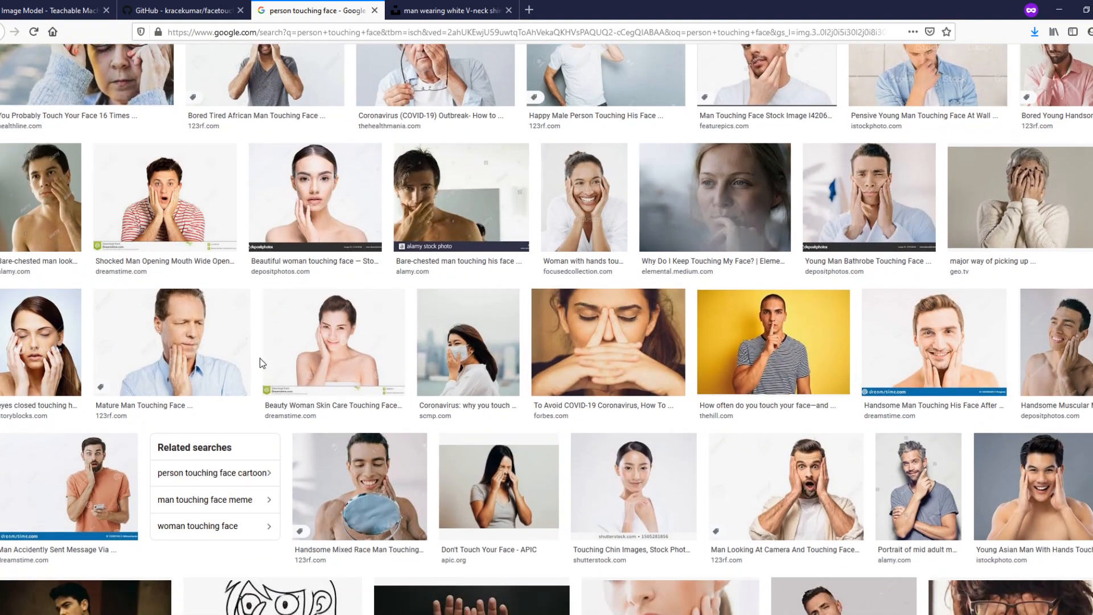
{"action": "left_click", "coordinate": [162, 354]}
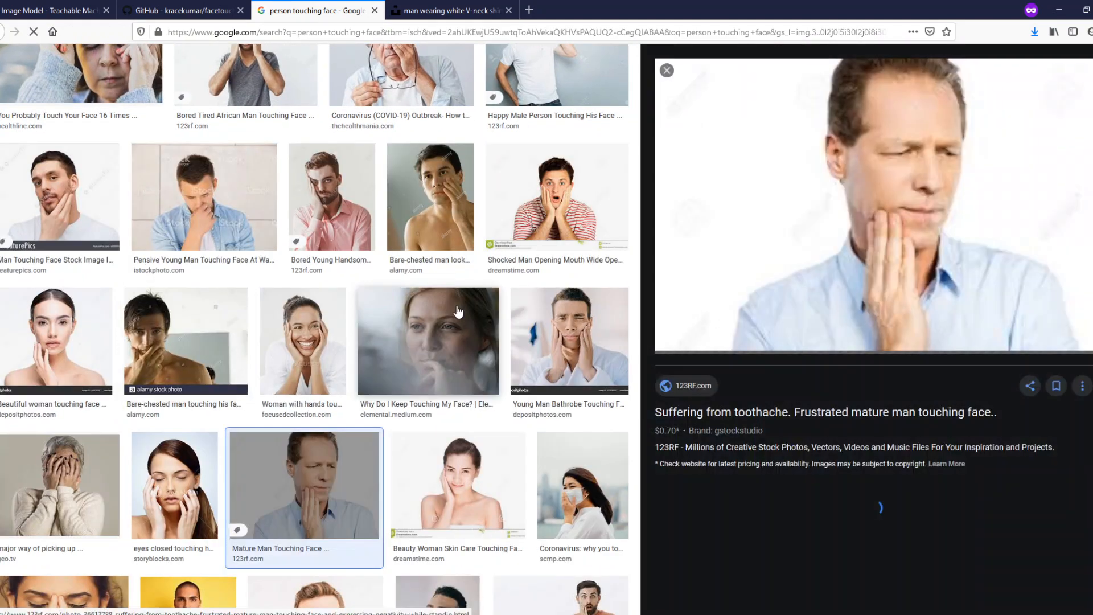
{"action": "right_click", "coordinate": [814, 219]}
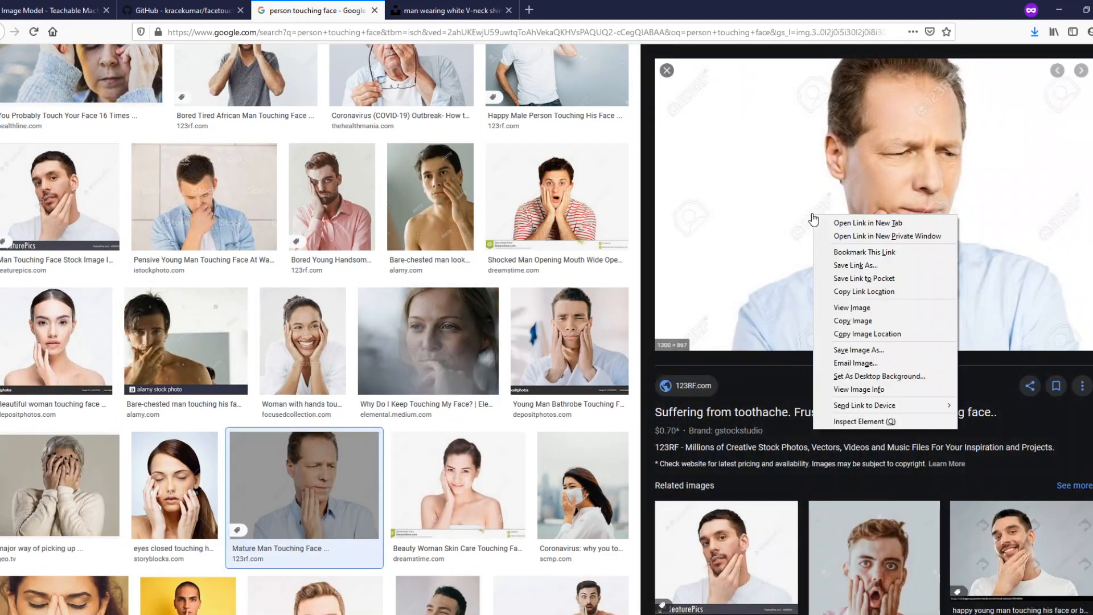
{"action": "left_click", "coordinate": [843, 349]}
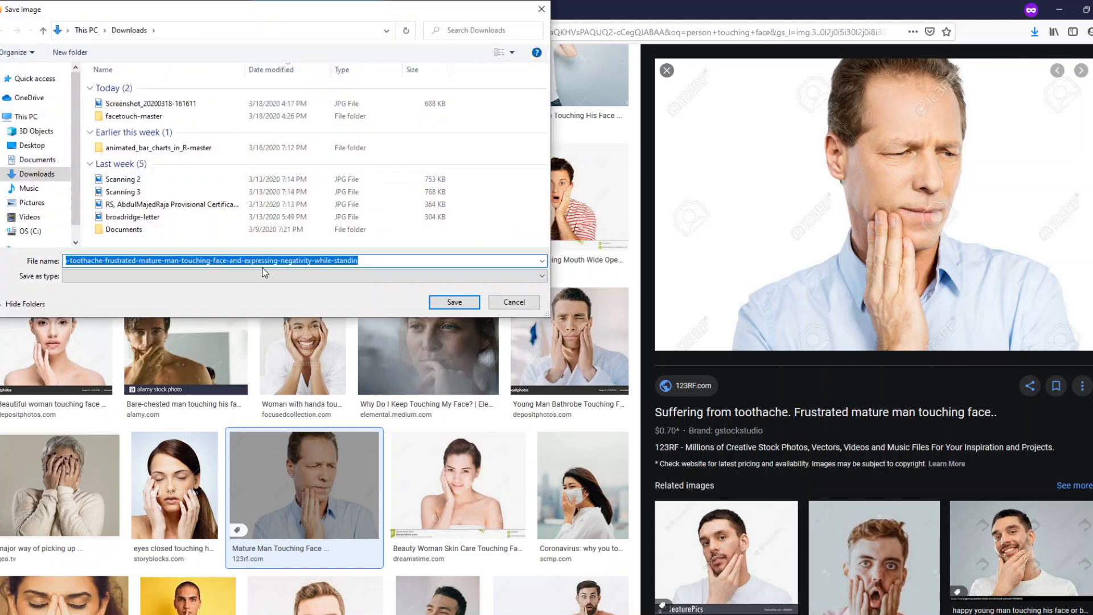
{"action": "double_click", "coordinate": [139, 116]}
{"action": "left_click", "coordinate": [149, 90]}
{"action": "double_click", "coordinate": [150, 88]}
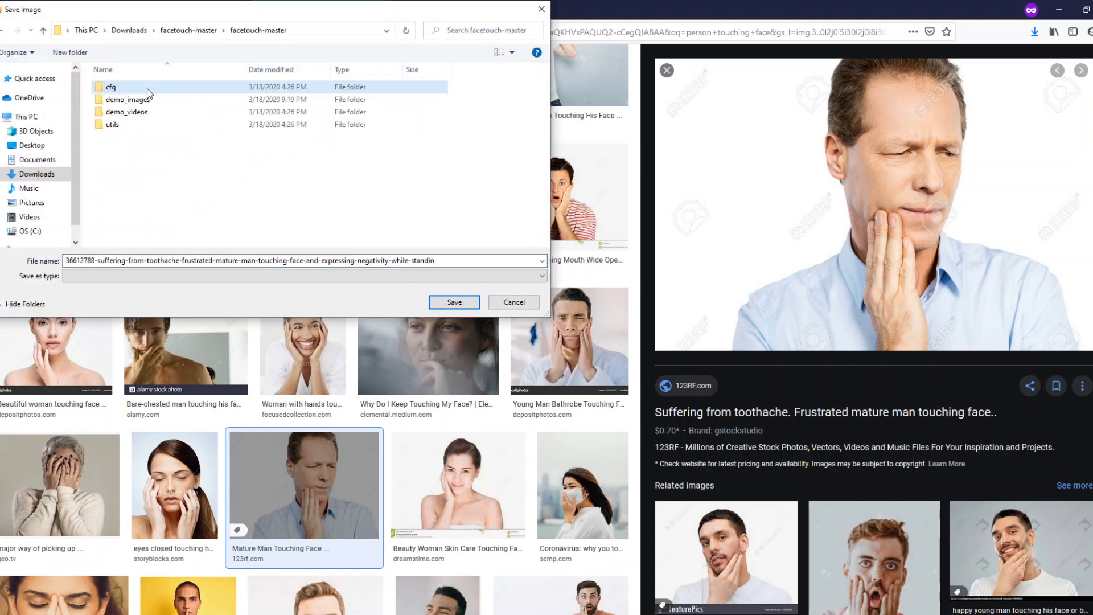
{"action": "double_click", "coordinate": [137, 101]}
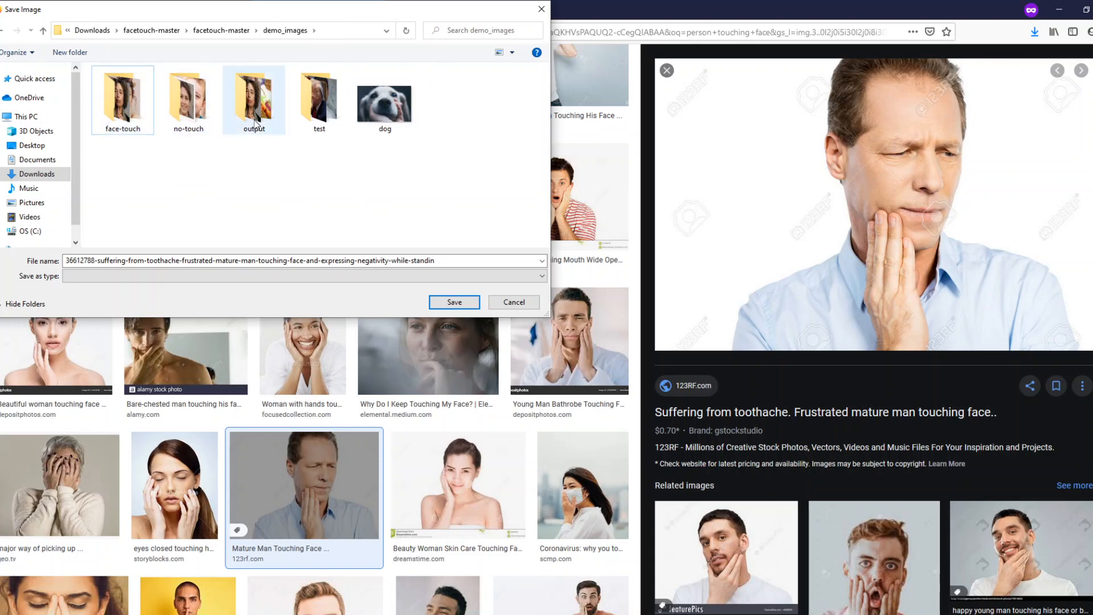
{"action": "double_click", "coordinate": [320, 102]}
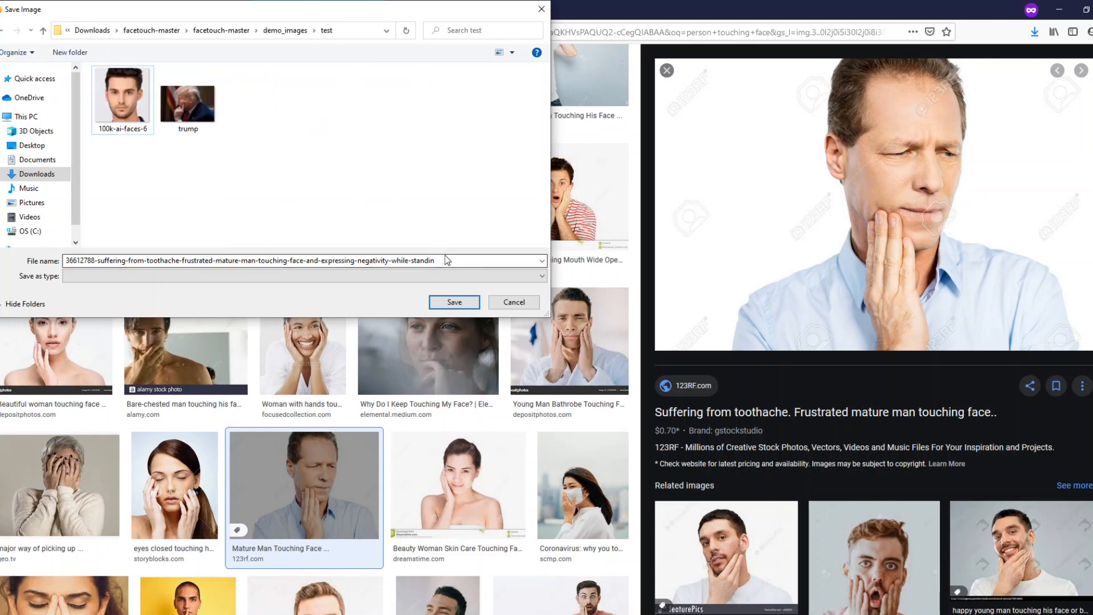
{"action": "left_click", "coordinate": [453, 301]}
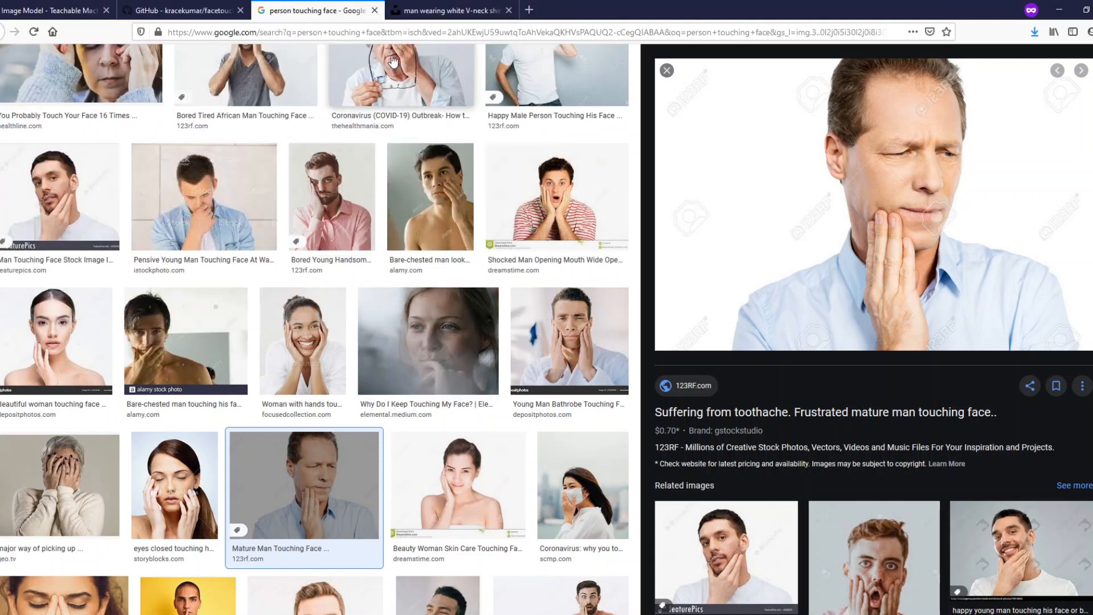
{"action": "left_click", "coordinate": [417, 16]}
{"action": "right_click", "coordinate": [455, 165]}
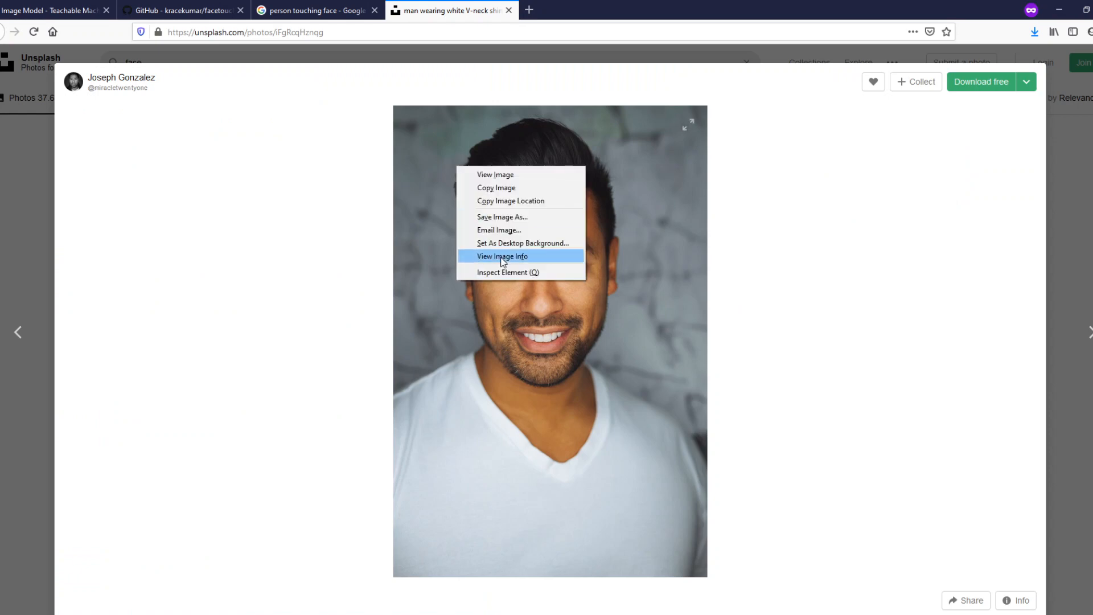
{"action": "left_click", "coordinate": [502, 217]}
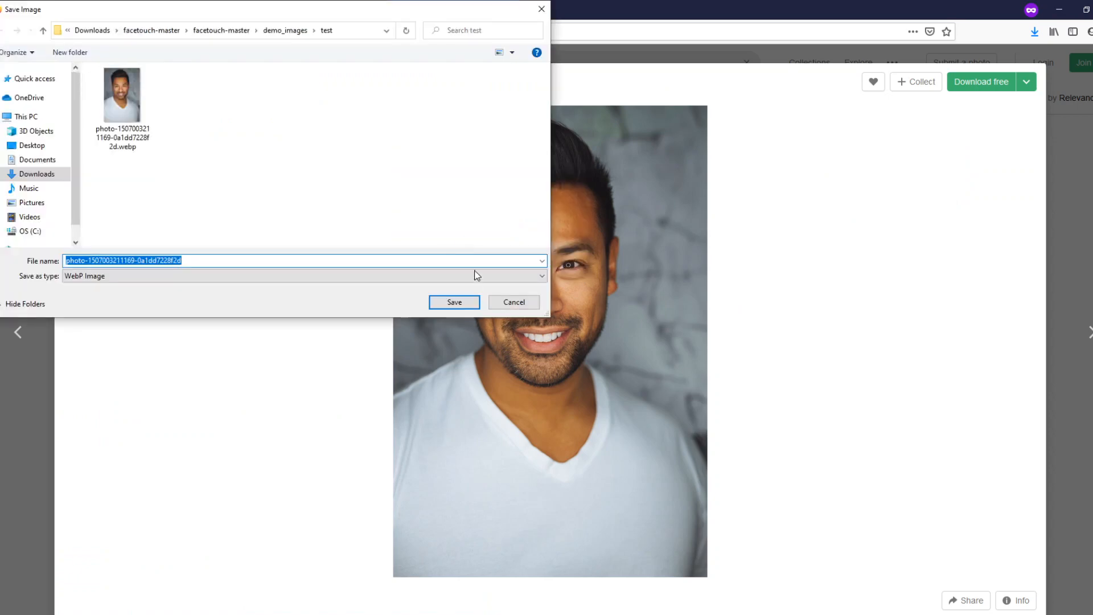
{"action": "left_click", "coordinate": [514, 302]}
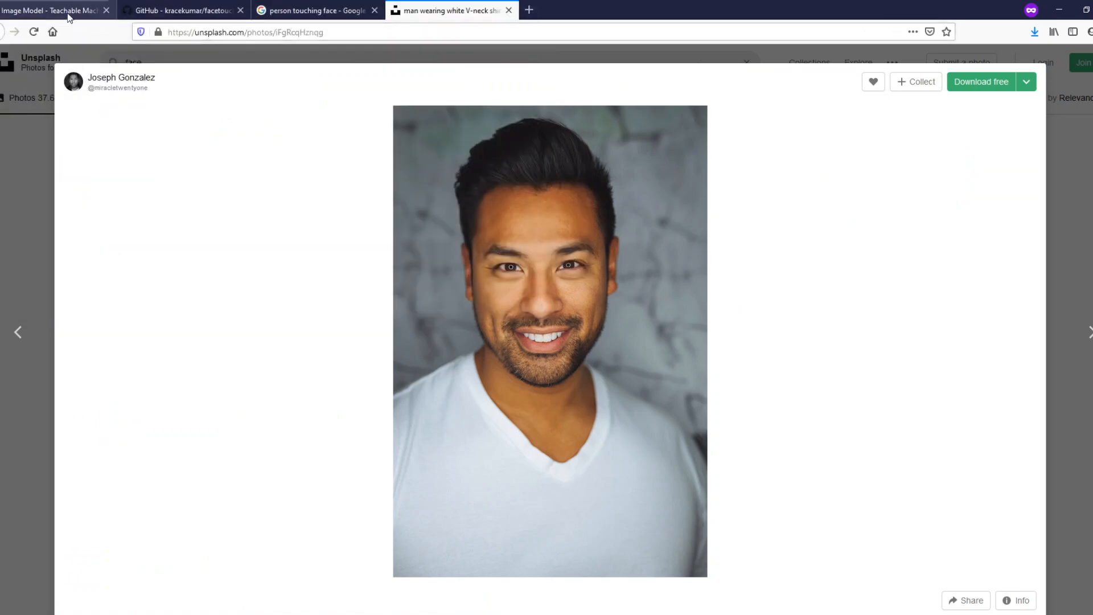
Step: Switch to Teachable Machine and try to test the trained model on the saved WebP photo from the test folder
{"action": "left_click", "coordinate": [69, 18]}
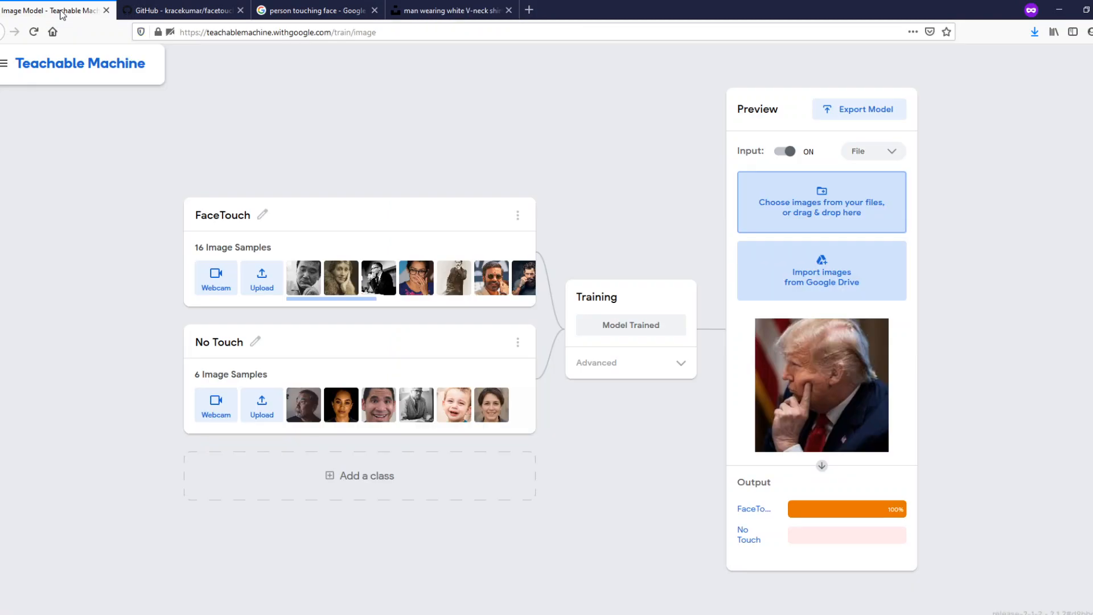
{"action": "left_click", "coordinate": [829, 220]}
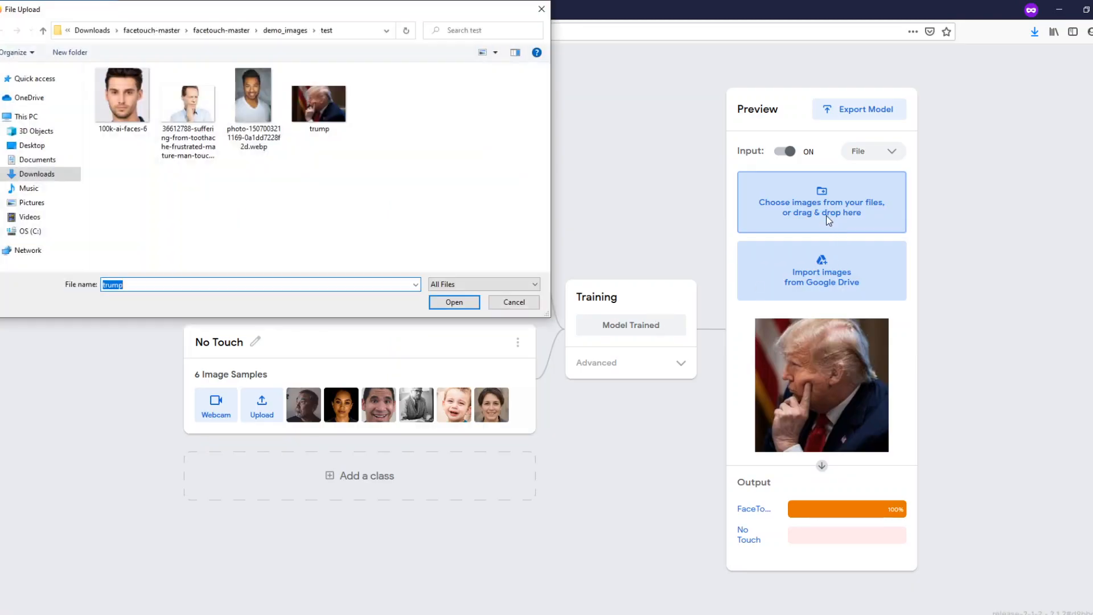
{"action": "double_click", "coordinate": [251, 94]}
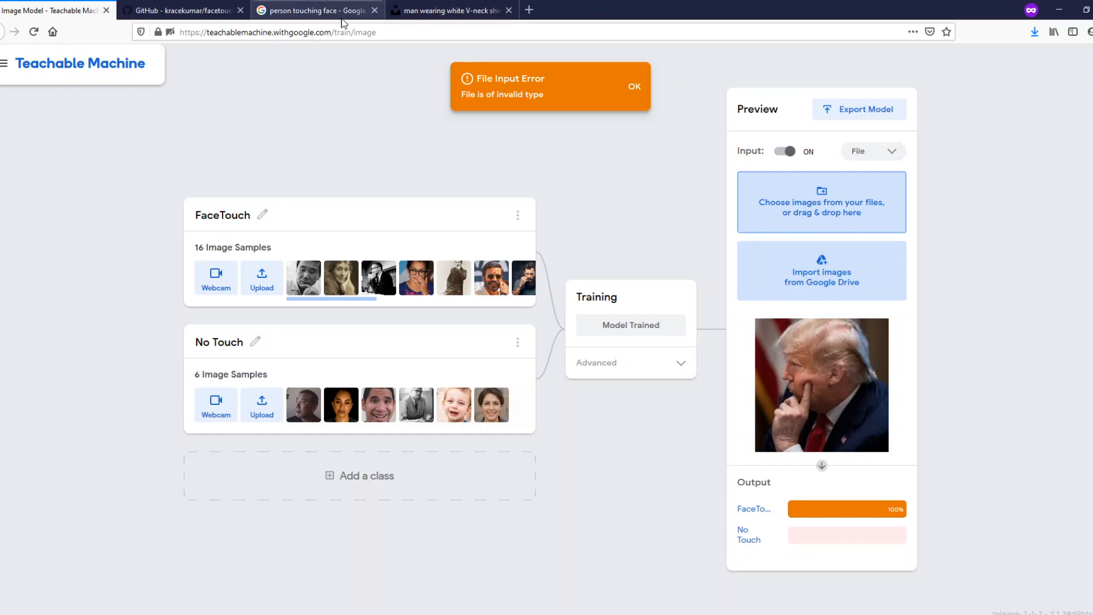
{"action": "left_click", "coordinate": [447, 12]}
{"action": "left_click", "coordinate": [309, 17]}
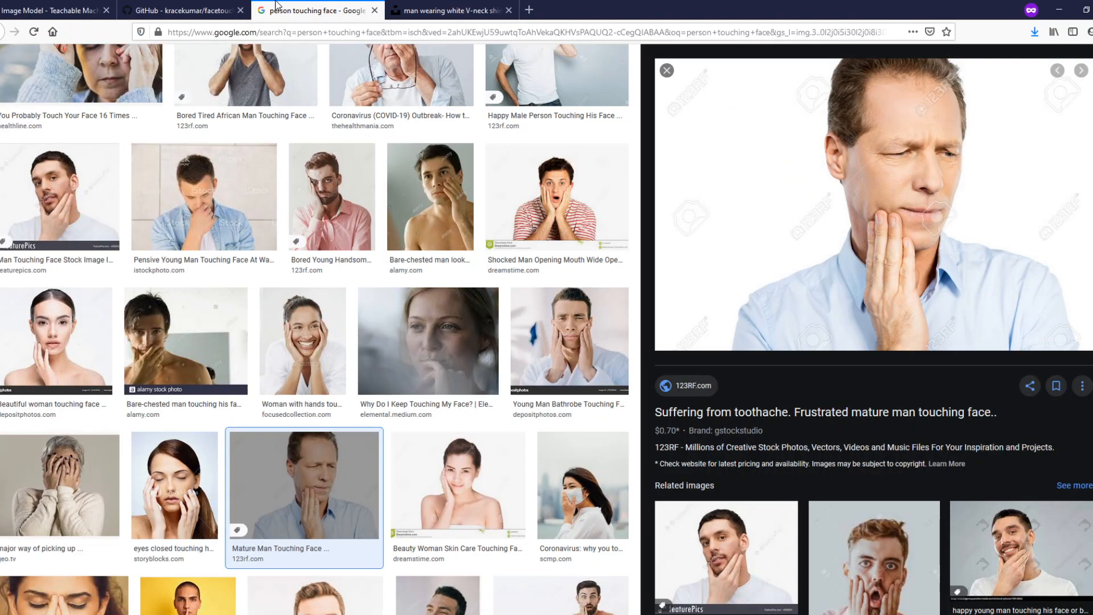
Step: In Teachable Machine, test the trained model on the saved picture of the mature man touching his face
{"action": "left_click", "coordinate": [73, 12]}
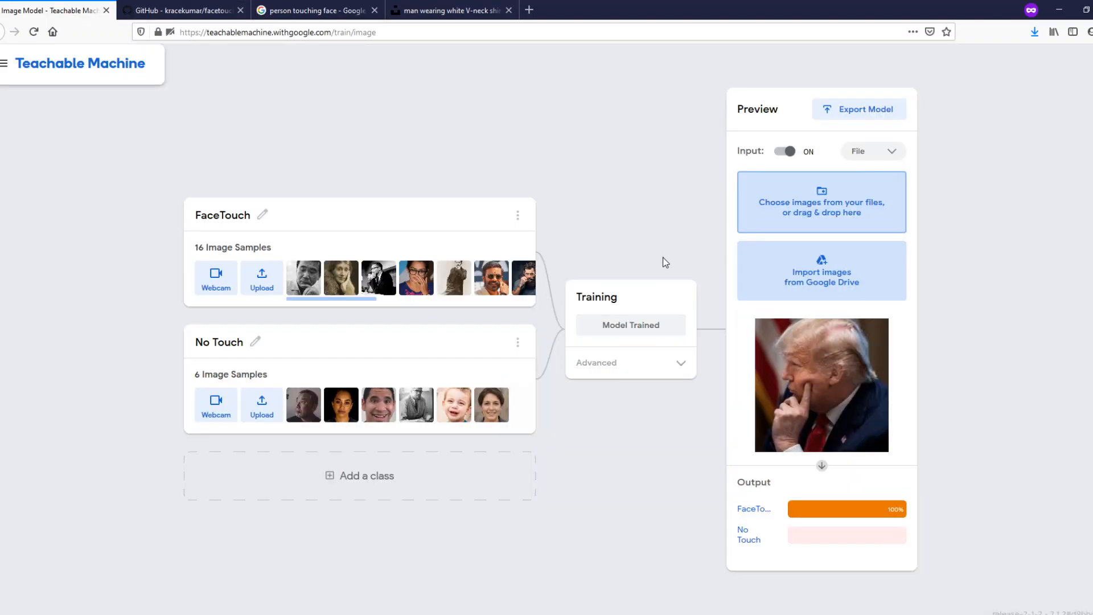
{"action": "left_click", "coordinate": [814, 215]}
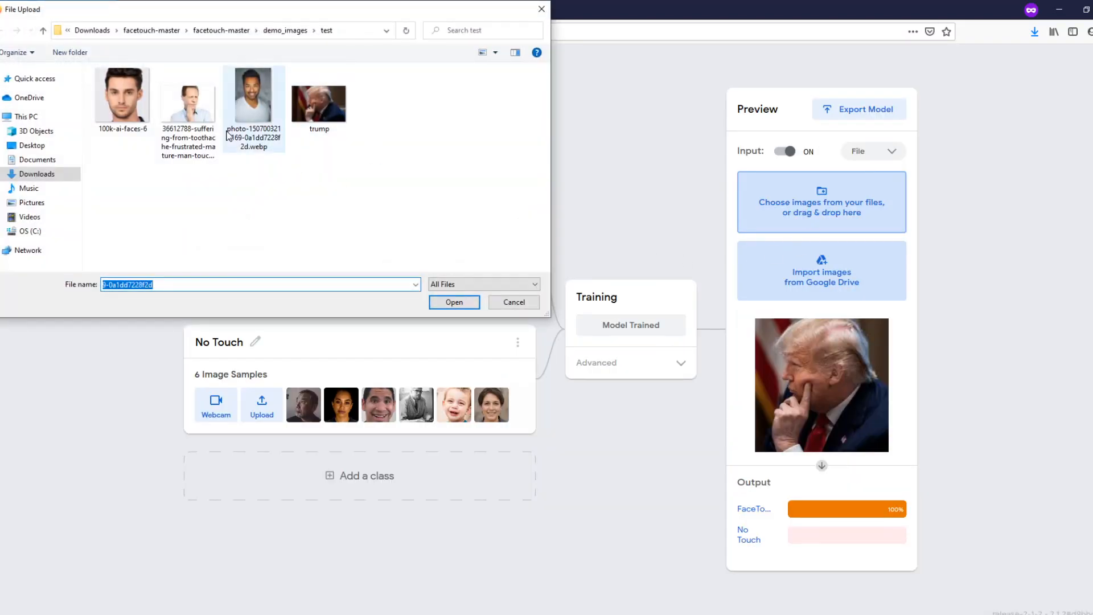
{"action": "double_click", "coordinate": [208, 123]}
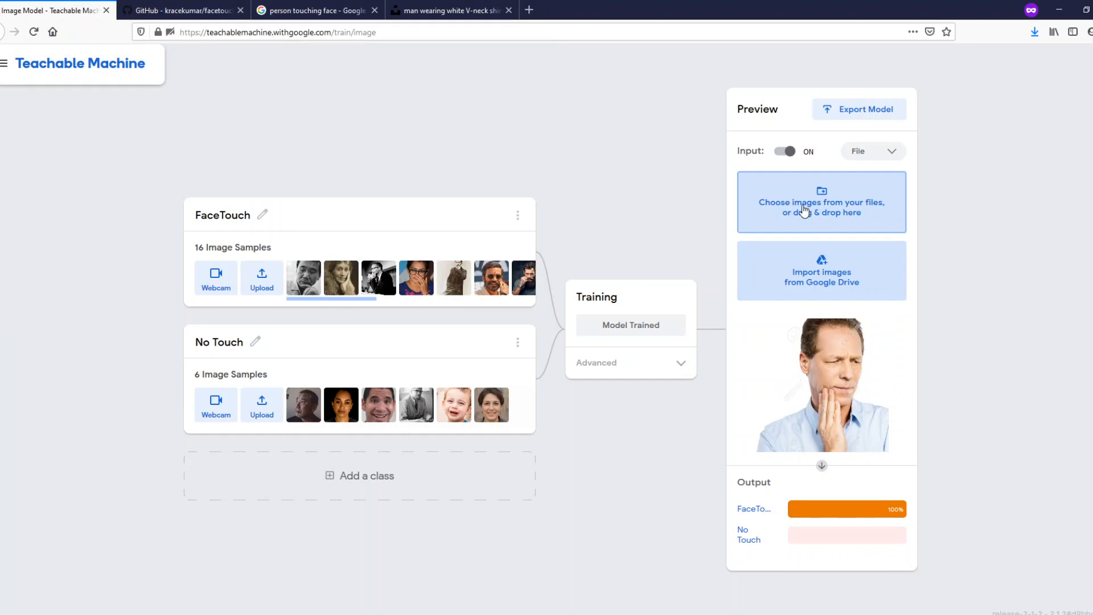
Step: Return to Google Images and change the search back to "person face"
{"action": "left_click", "coordinate": [438, 12]}
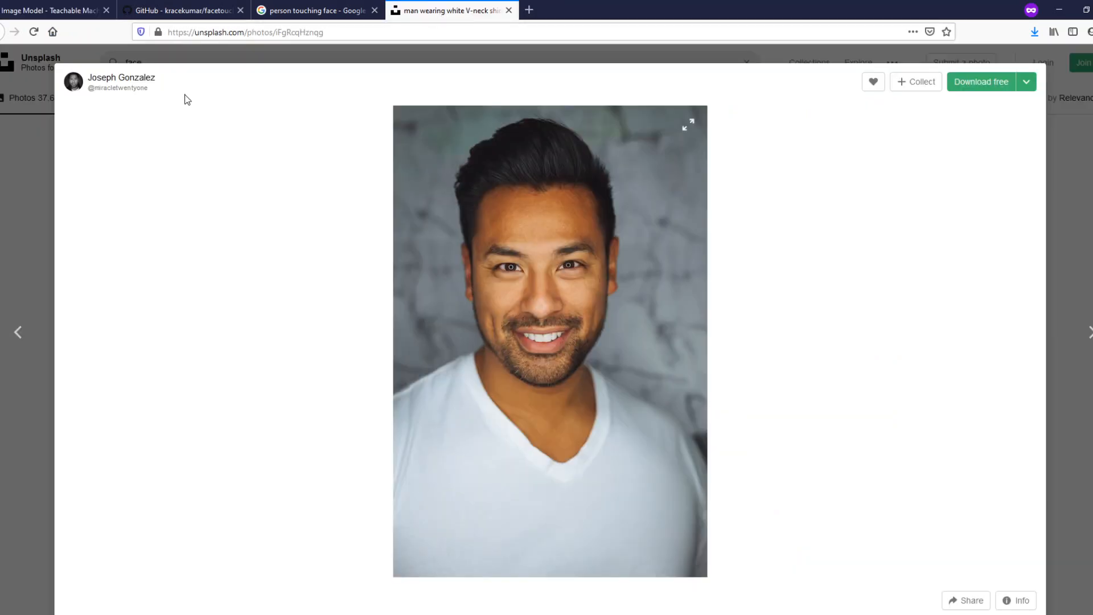
{"action": "left_click", "coordinate": [294, 16]}
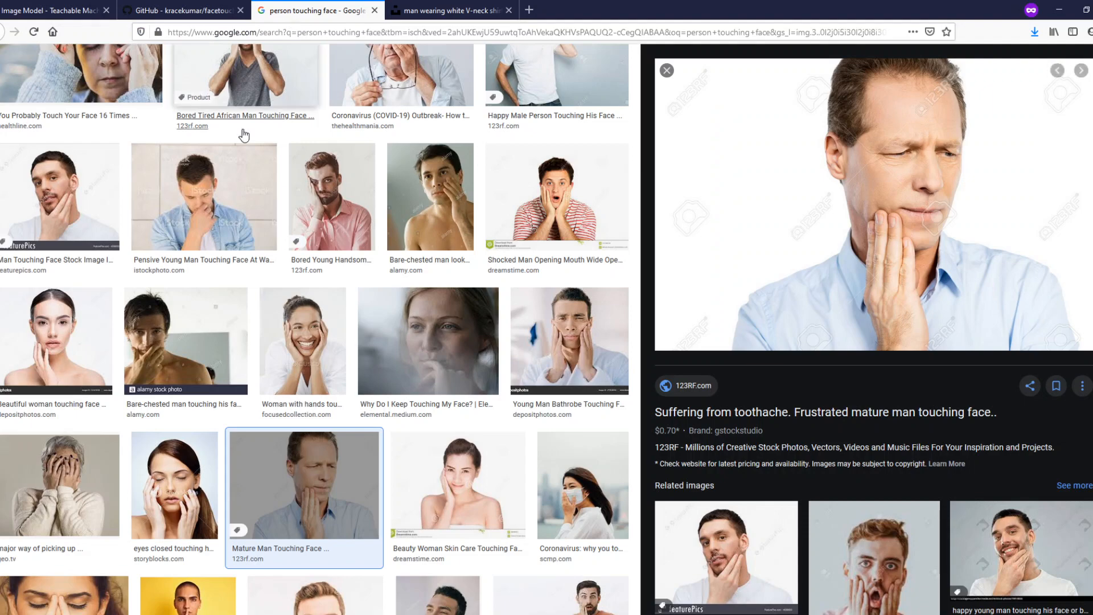
{"action": "scroll", "coordinate": [515, 262], "scroll_direction": "up", "scroll_amount": 3}
{"action": "left_click", "coordinate": [387, 177]}
{"action": "scroll", "coordinate": [220, 150], "scroll_direction": "up", "scroll_amount": 2}
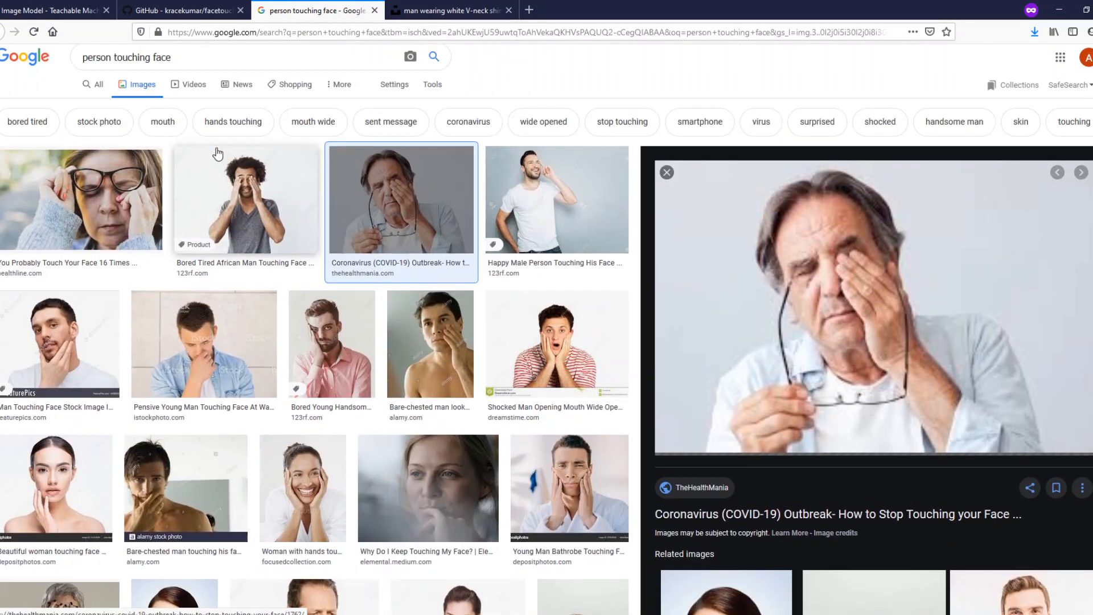
{"action": "scroll", "coordinate": [171, 91], "scroll_direction": "down", "scroll_amount": 2}
{"action": "left_click", "coordinate": [134, 70]}
{"action": "scroll", "coordinate": [137, 79], "scroll_direction": "up", "scroll_amount": 2}
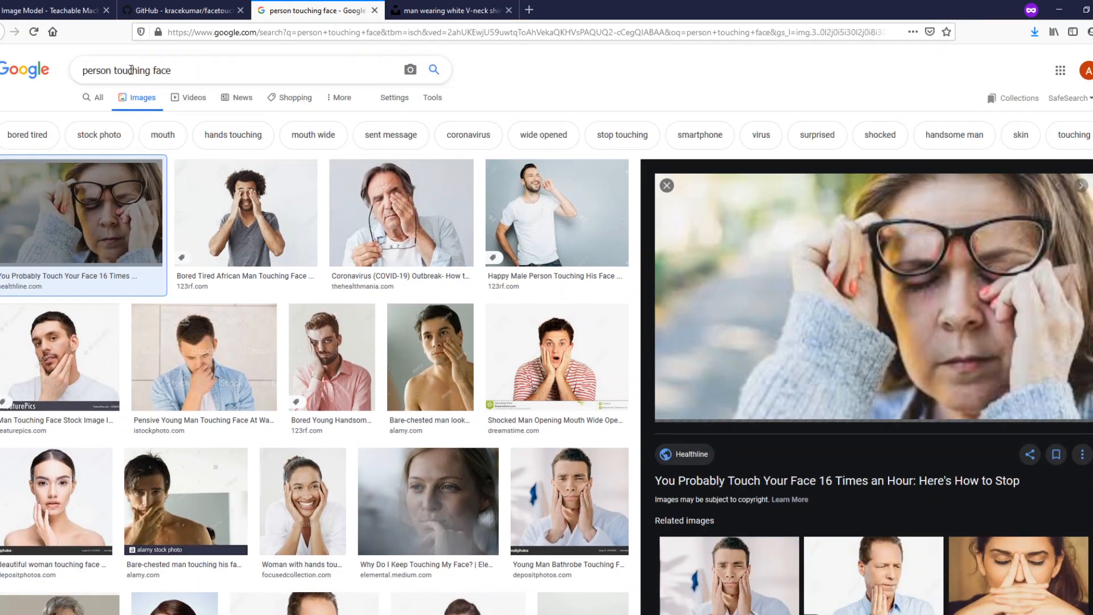
{"action": "double_click", "coordinate": [135, 71]}
{"action": "scroll", "coordinate": [132, 75], "scroll_direction": "down", "scroll_amount": 2}
{"action": "key", "text": "BackSpace"}
{"action": "key", "text": "Return"}
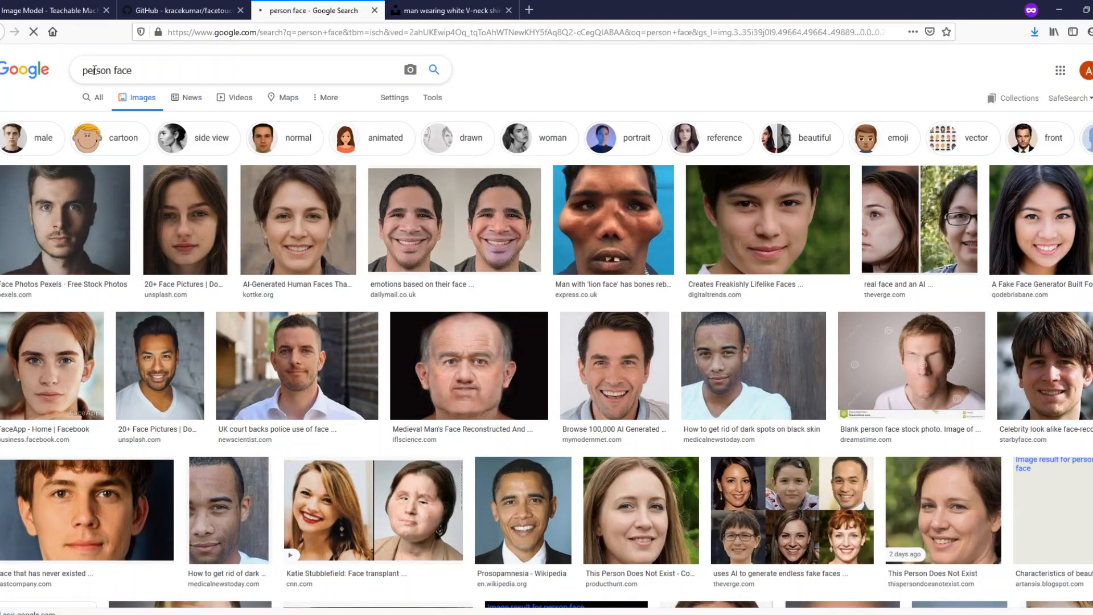
Step: Save the qodebrisbane.com "A Fake Face Generator" picture as "girl face" in the test folder of demo_images
{"action": "double_click", "coordinate": [93, 70]}
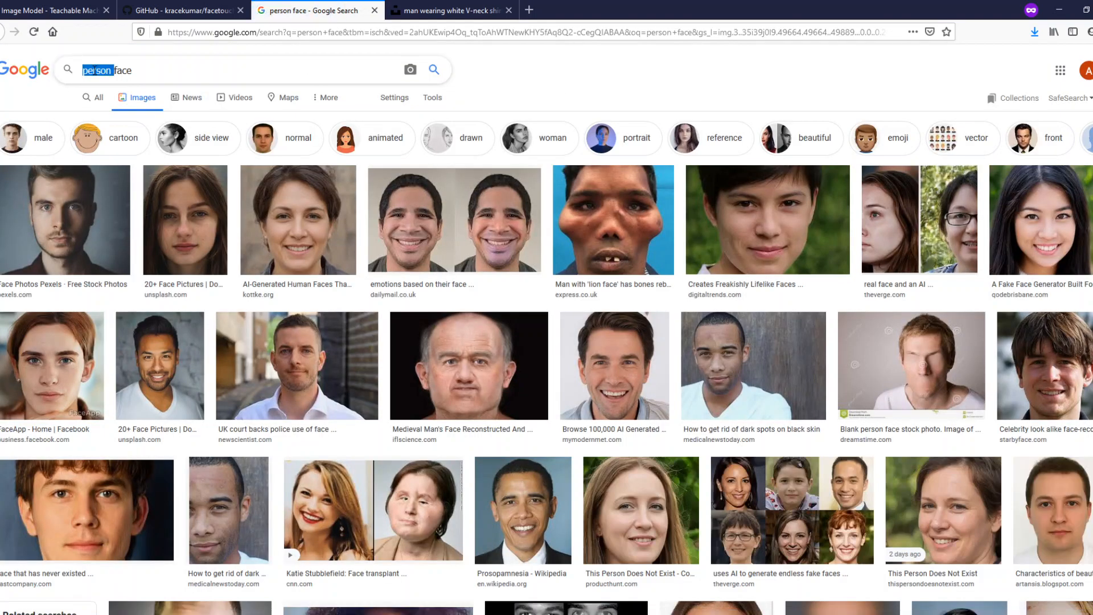
{"action": "left_click", "coordinate": [1027, 238]}
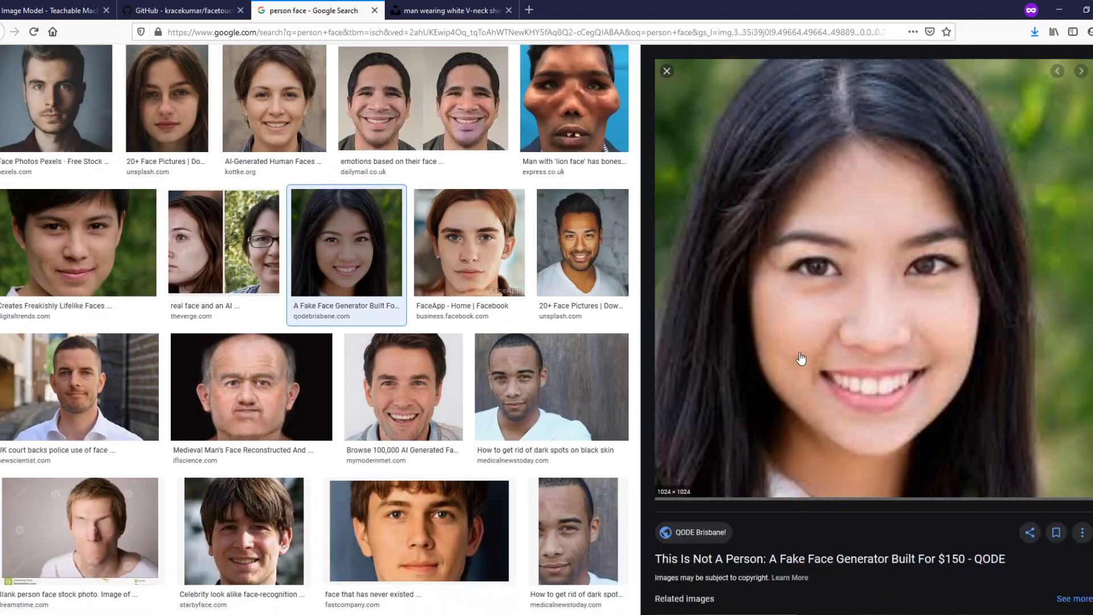
{"action": "right_click", "coordinate": [802, 354]}
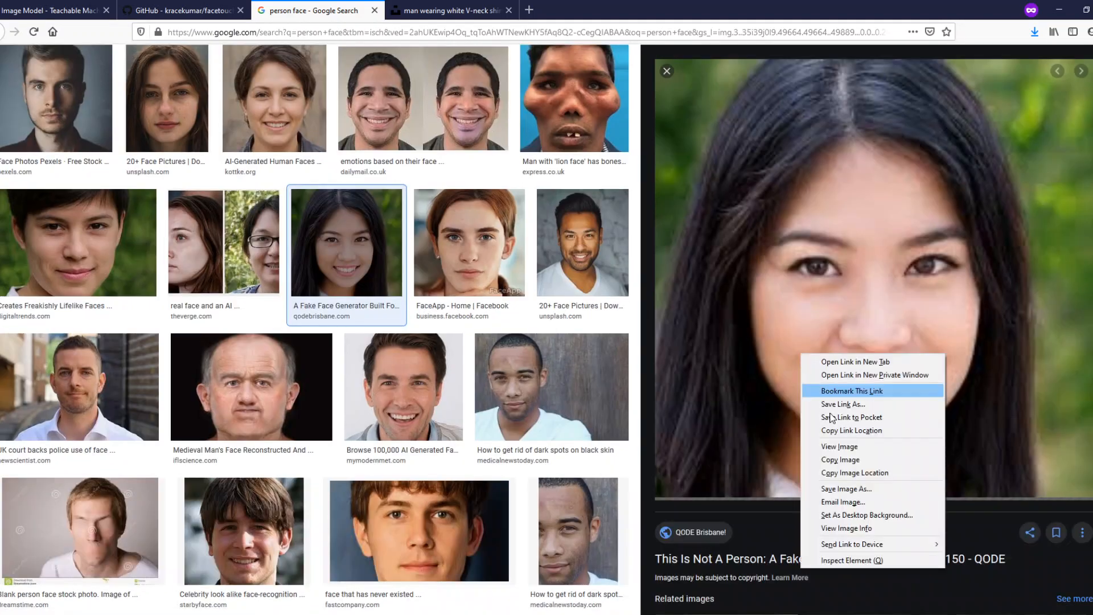
{"action": "left_click", "coordinate": [841, 489]}
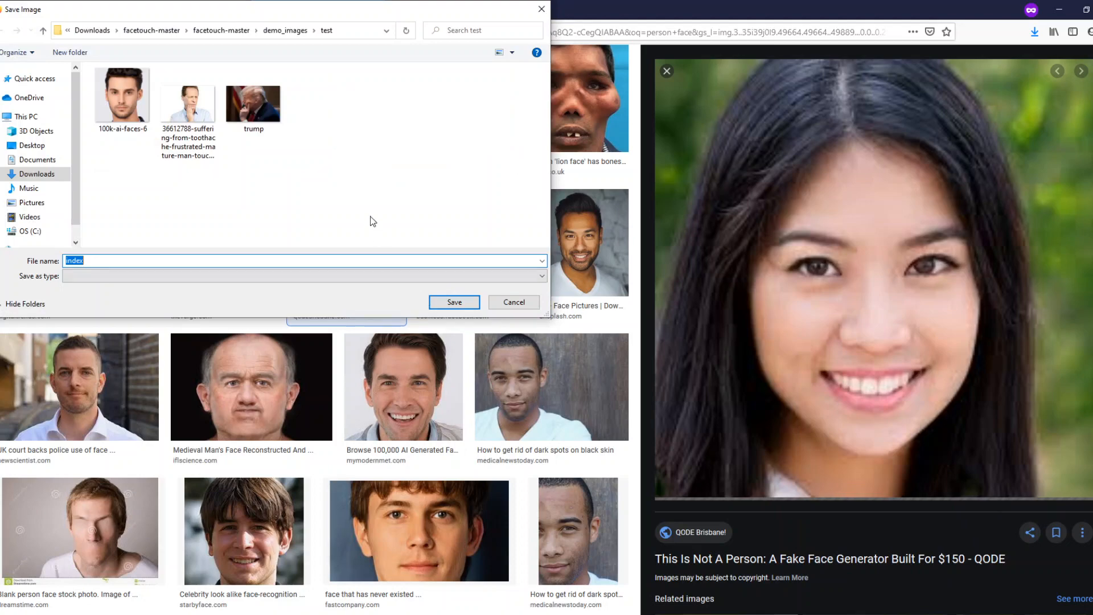
{"action": "type", "text": "girl fac"}
{"action": "key", "text": "Return"}
Step: Switch to Teachable Machine, test the trained model on the "girl face" picture, and show the advanced training settings
{"action": "left_click", "coordinate": [50, 10]}
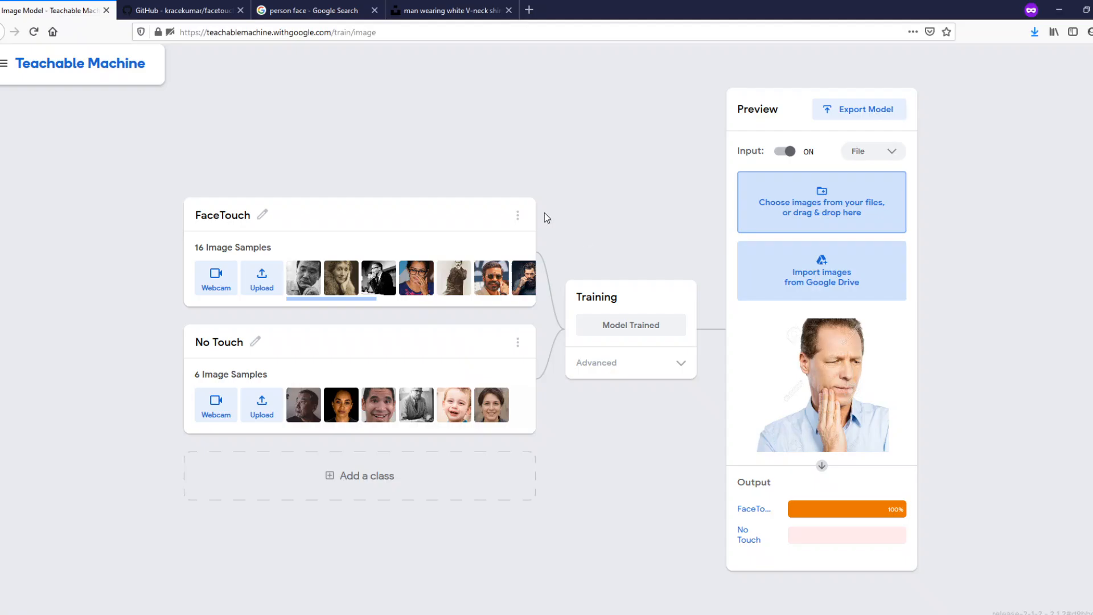
{"action": "left_click", "coordinate": [814, 183]}
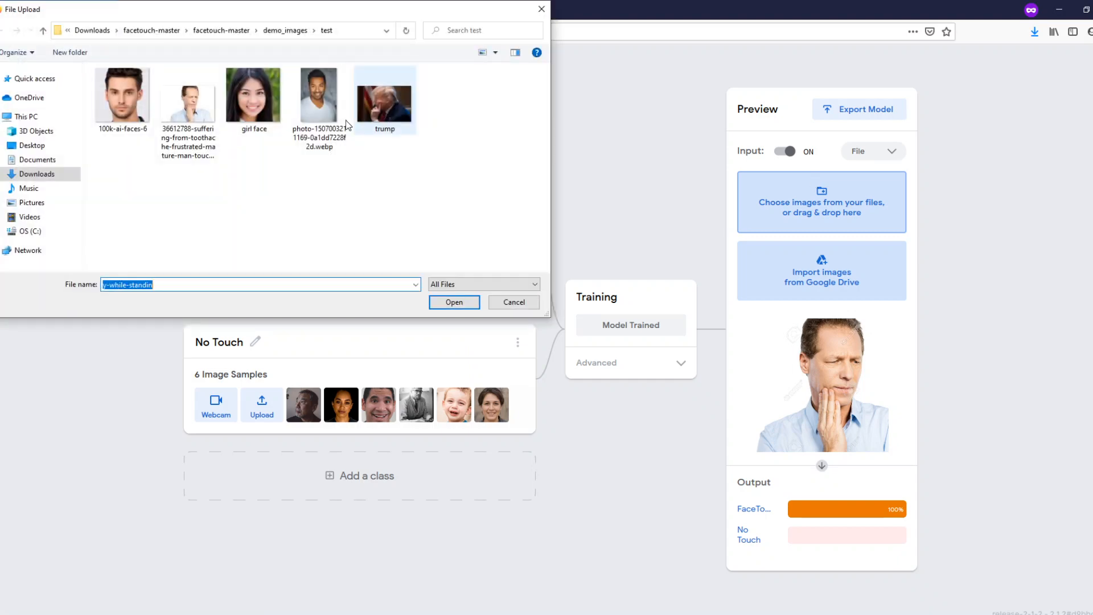
{"action": "double_click", "coordinate": [257, 104]}
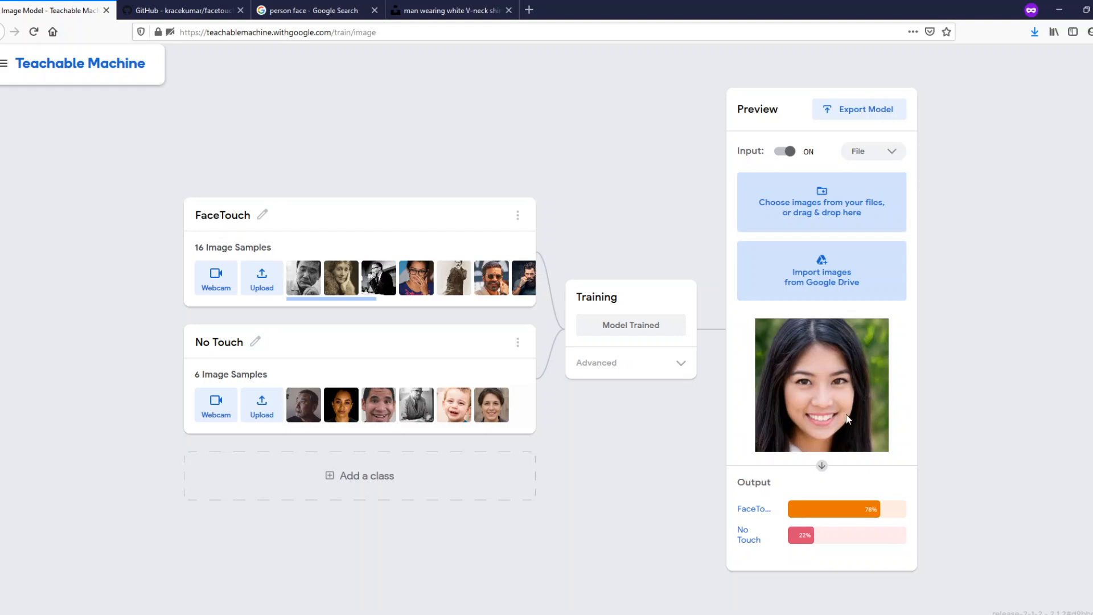
{"action": "left_click", "coordinate": [672, 369]}
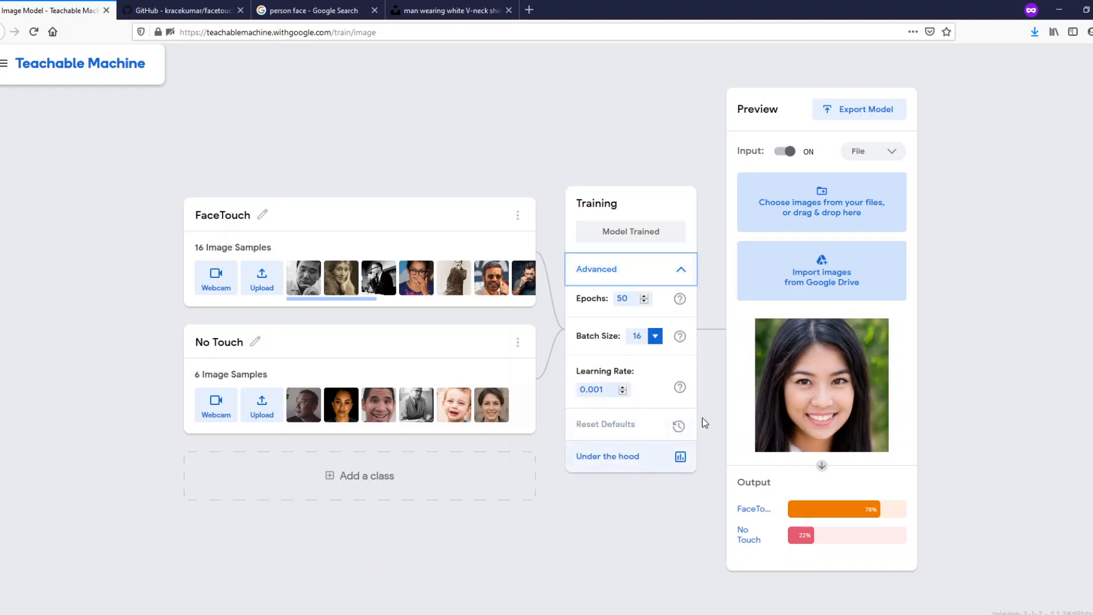
{"action": "mouse_move", "coordinate": [680, 387]}
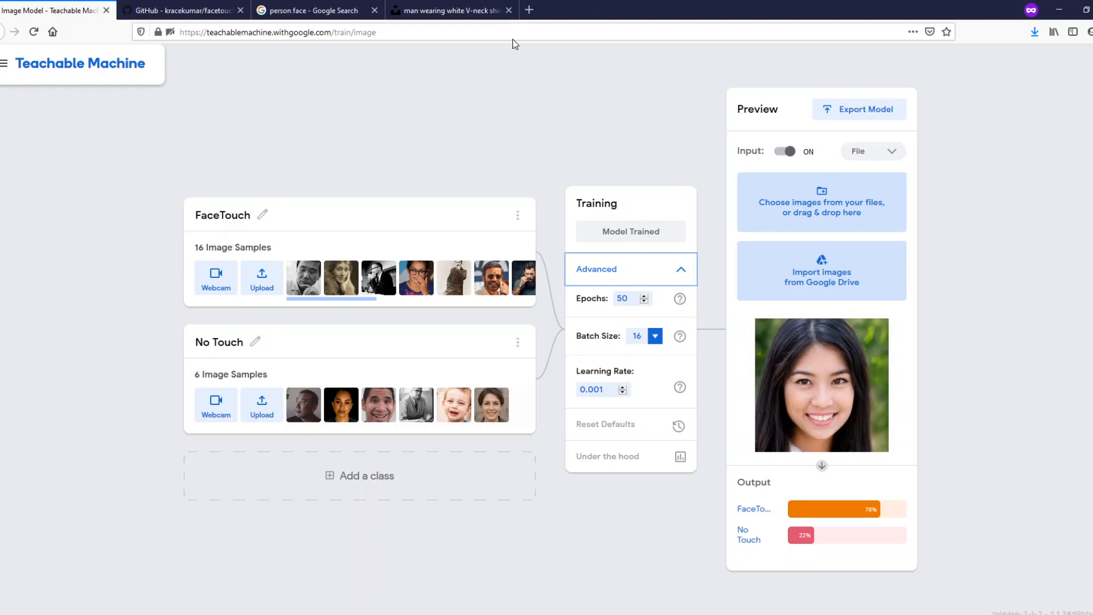
Step: Return to the Google Images results and save the photoshopessentials.com "Soften Skin In A Photo" picture as "images" in the test folder
{"action": "left_click", "coordinate": [346, 17]}
{"action": "scroll", "coordinate": [415, 221], "scroll_direction": "up", "scroll_amount": 2}
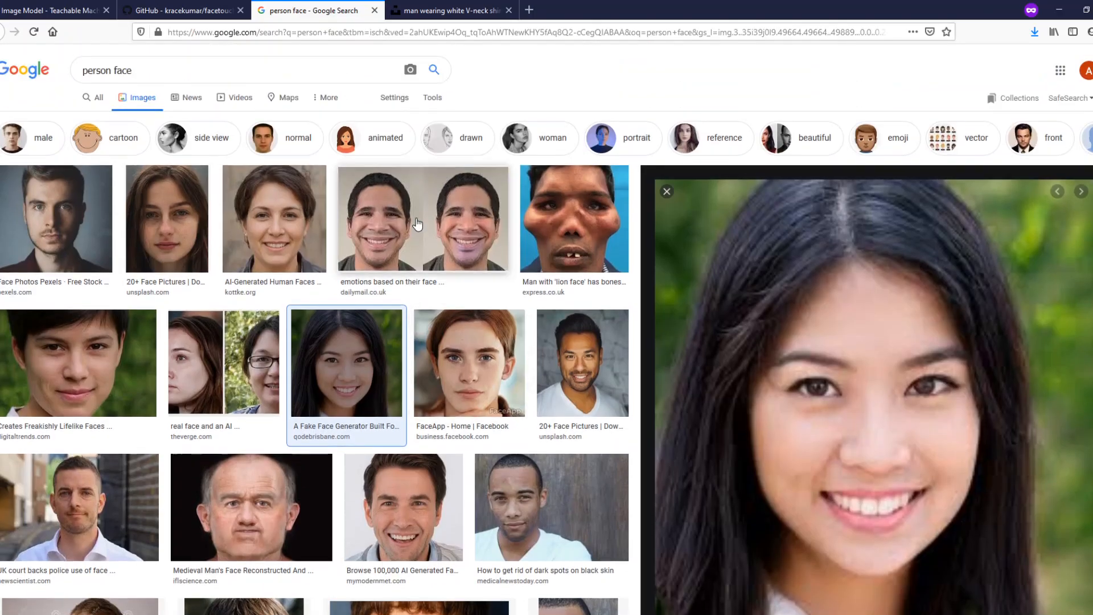
{"action": "scroll", "coordinate": [417, 224], "scroll_direction": "down", "scroll_amount": 5}
{"action": "scroll", "coordinate": [418, 224], "scroll_direction": "down", "scroll_amount": 1}
{"action": "scroll", "coordinate": [48, 273], "scroll_direction": "down", "scroll_amount": 3}
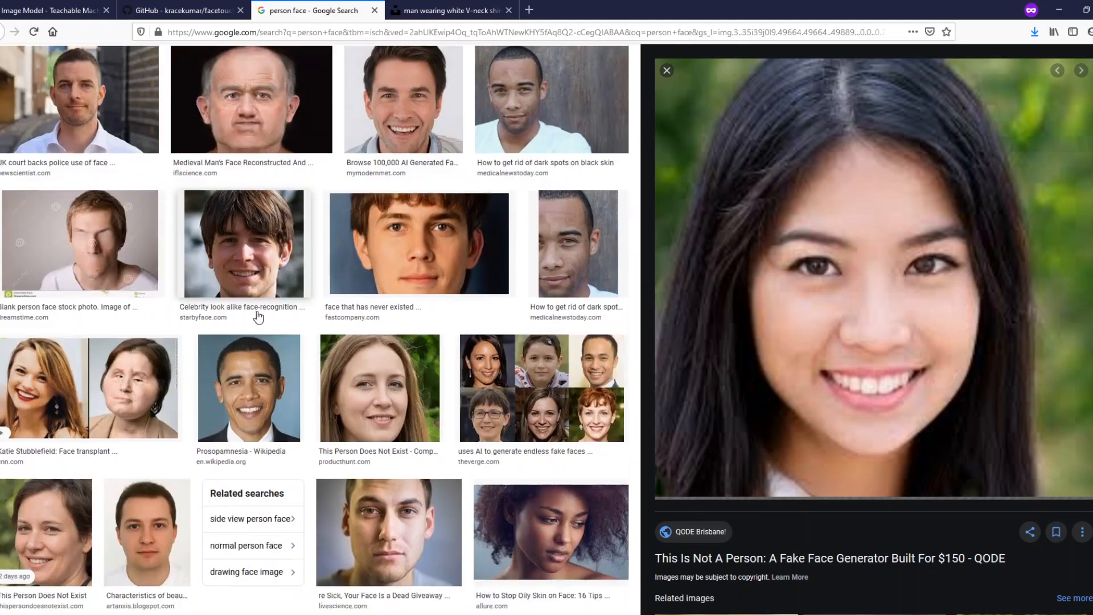
{"action": "scroll", "coordinate": [170, 416], "scroll_direction": "down", "scroll_amount": 3}
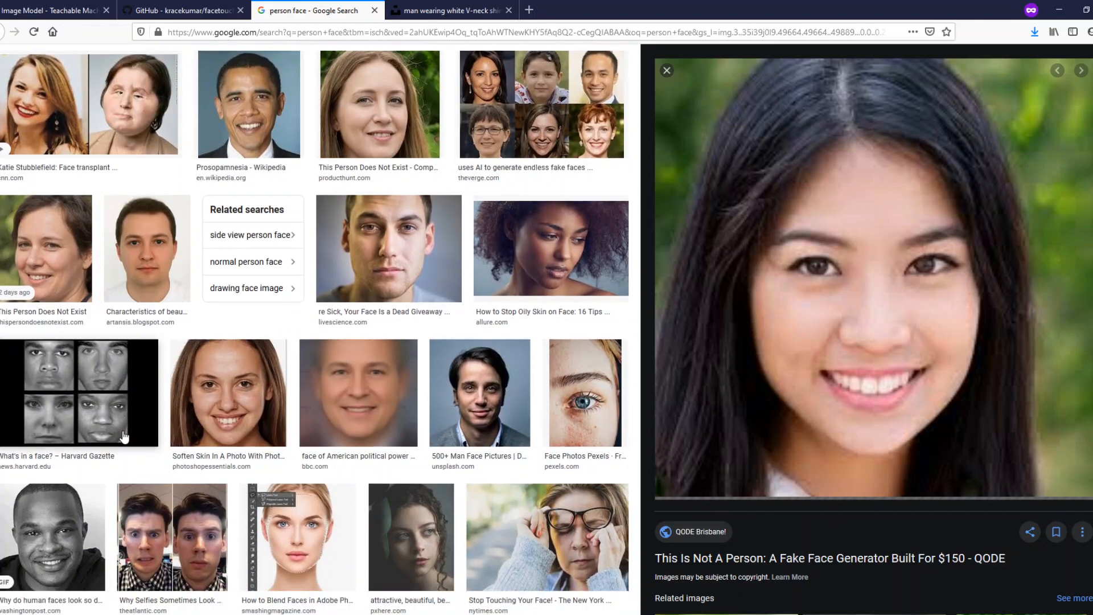
{"action": "left_click", "coordinate": [209, 424]}
{"action": "right_click", "coordinate": [874, 194]}
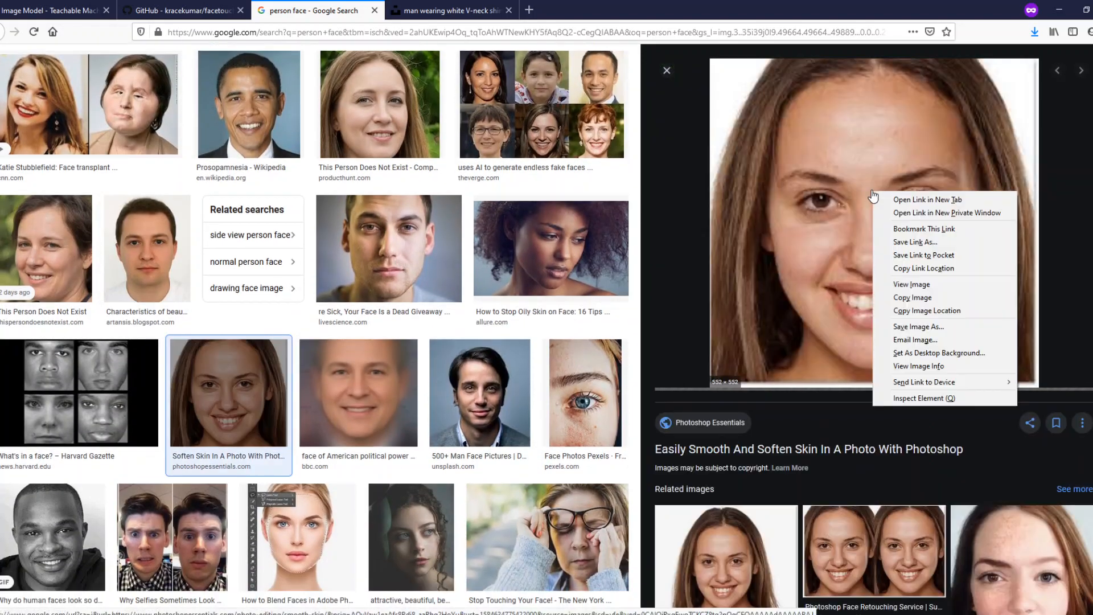
{"action": "left_click", "coordinate": [910, 326]}
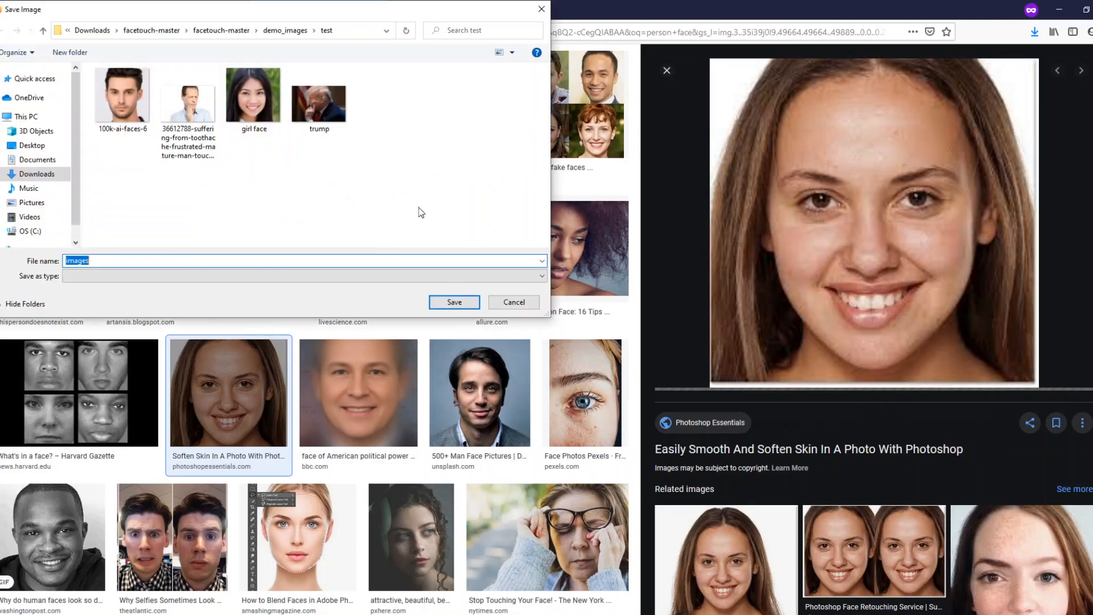
{"action": "left_click", "coordinate": [432, 306]}
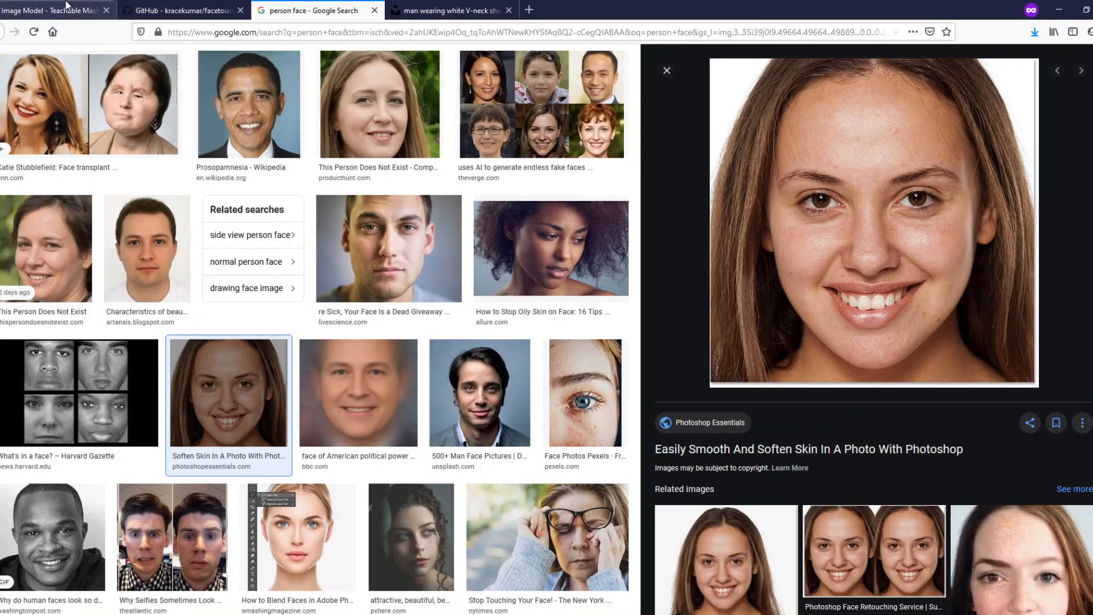
Step: Switch to Teachable Machine and test the trained model on the saved "images" picture of the smiling woman
{"action": "left_click", "coordinate": [66, 9]}
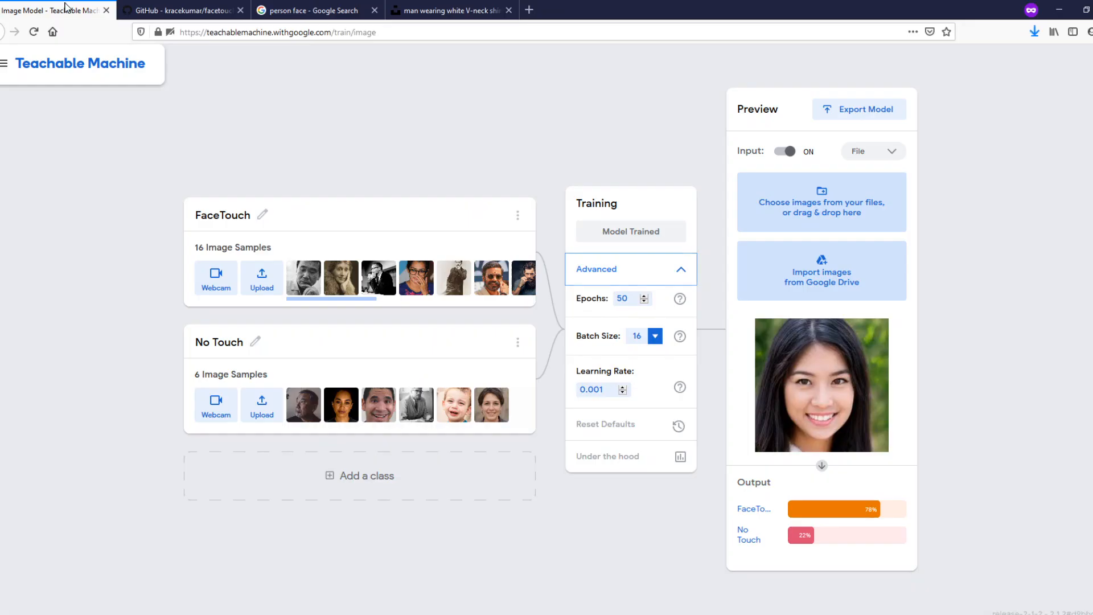
{"action": "left_click", "coordinate": [820, 195]}
{"action": "double_click", "coordinate": [257, 108]}
{"action": "left_click", "coordinate": [792, 195]}
{"action": "double_click", "coordinate": [318, 99]}
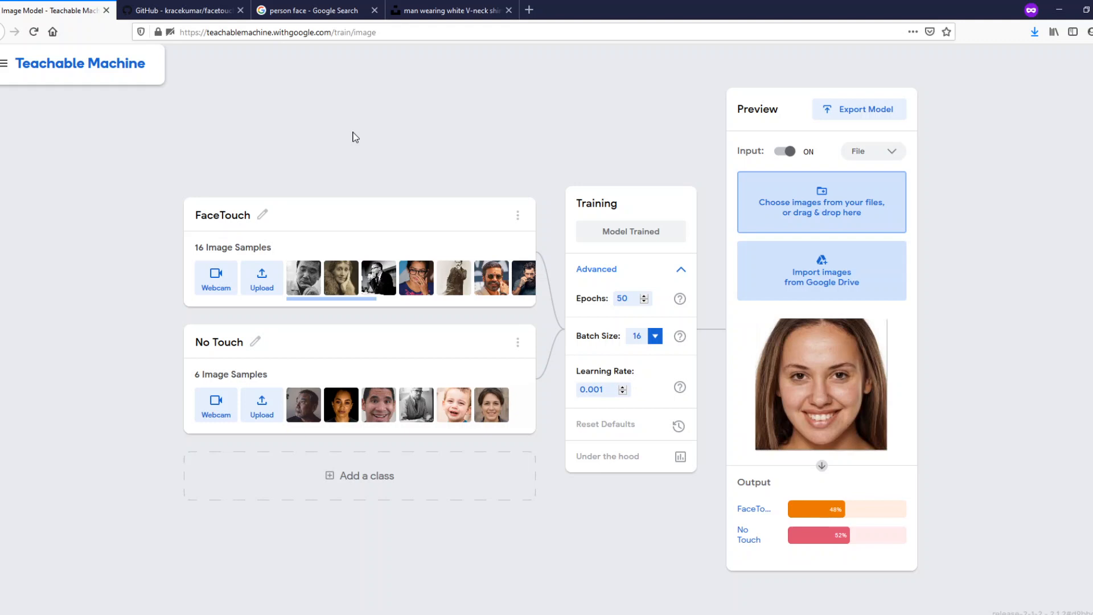
Step: Open the model export options and examine the code snippets for Tensorflow.js and Tensorflow Keras
{"action": "left_click", "coordinate": [893, 111]}
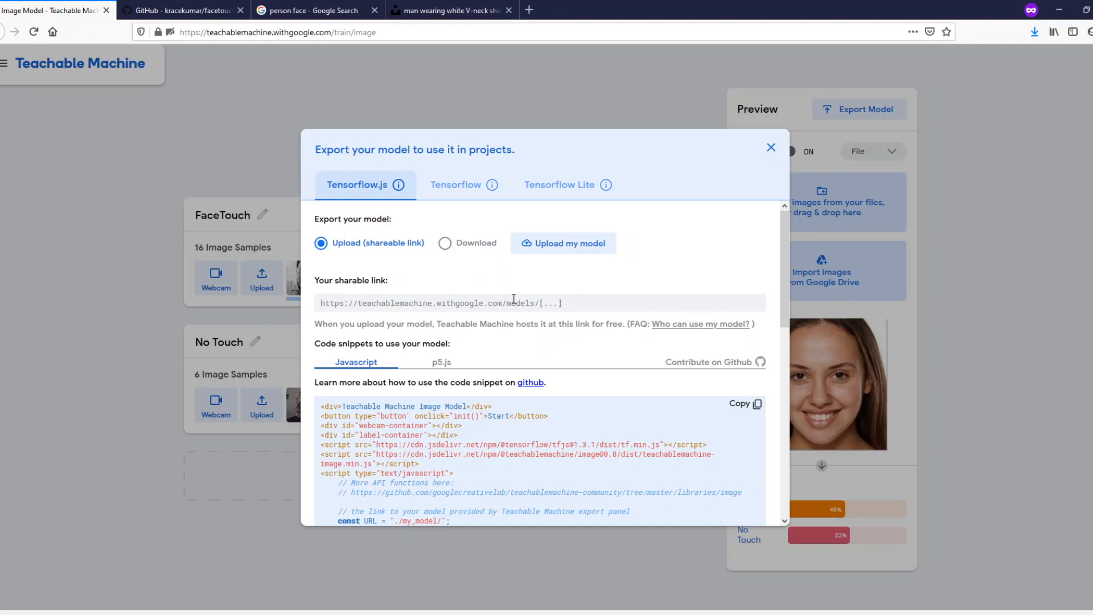
{"action": "scroll", "coordinate": [530, 461], "scroll_direction": "down", "scroll_amount": 2}
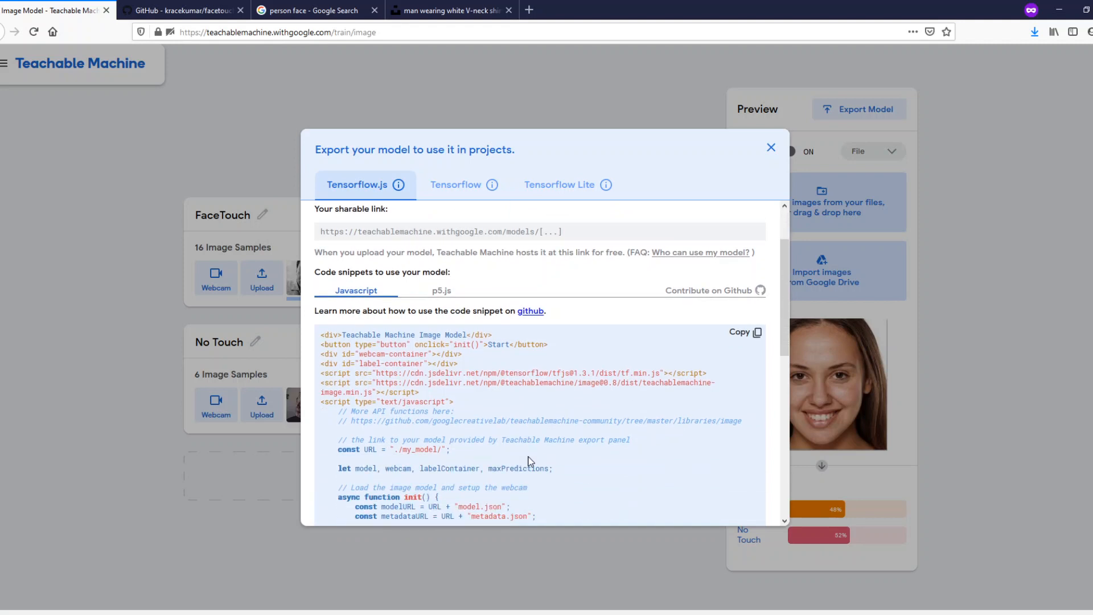
{"action": "scroll", "coordinate": [529, 462], "scroll_direction": "up", "scroll_amount": 2}
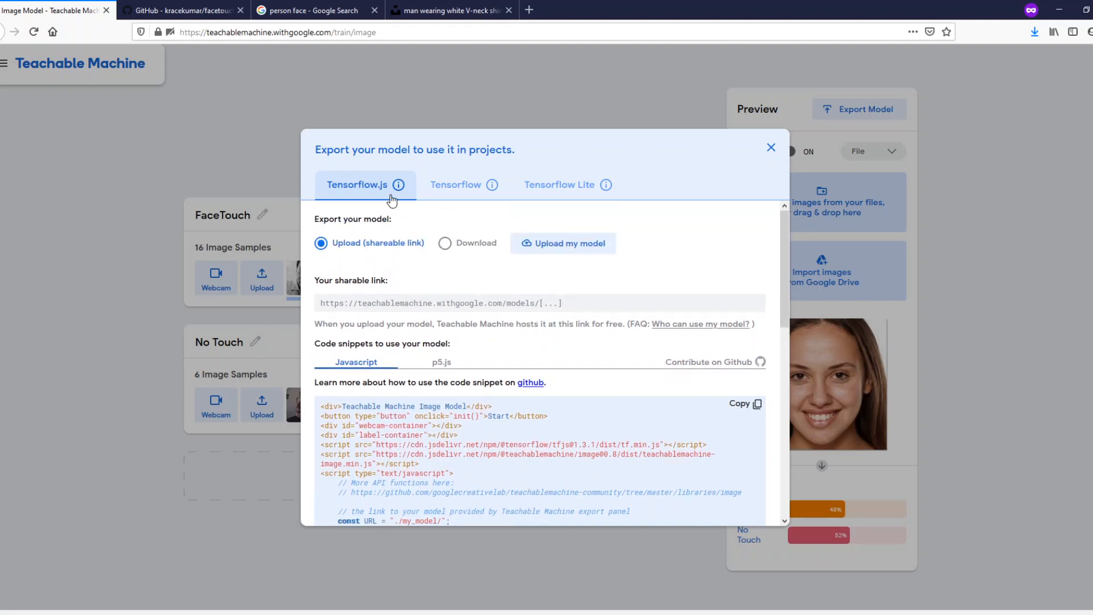
{"action": "left_click", "coordinate": [462, 198]}
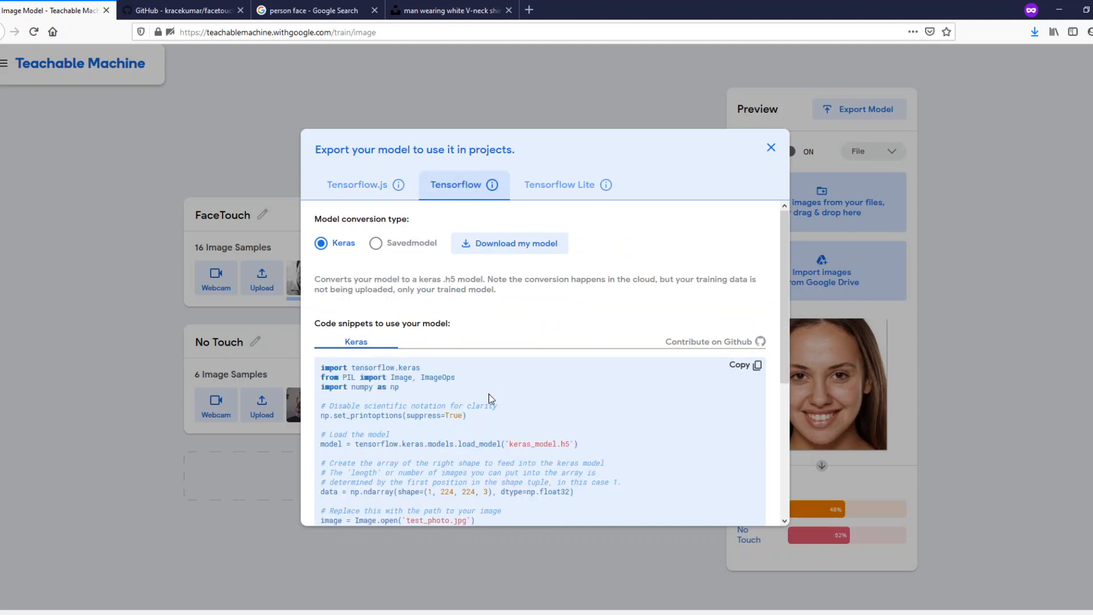
{"action": "scroll", "coordinate": [494, 454], "scroll_direction": "down", "scroll_amount": 6}
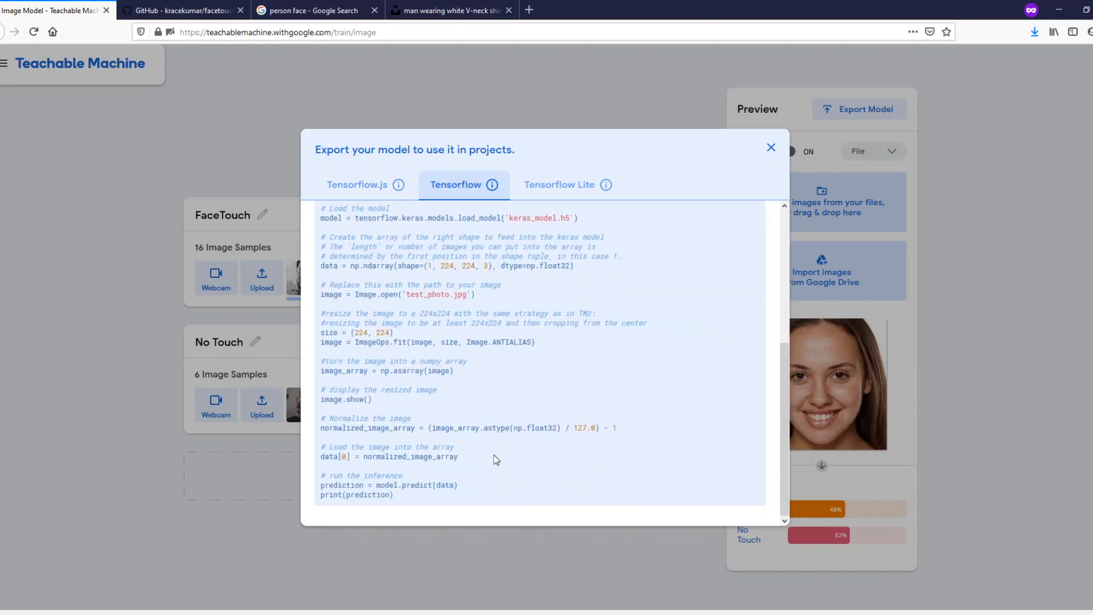
{"action": "scroll", "coordinate": [494, 454], "scroll_direction": "up", "scroll_amount": 6}
{"action": "scroll", "coordinate": [494, 455], "scroll_direction": "down", "scroll_amount": 6}
Step: Examine the Tensorflow.js snippet, the Tensorflow Lite conversion types and Android instructions, and return to the Tensorflow.js export options
{"action": "left_click", "coordinate": [369, 198]}
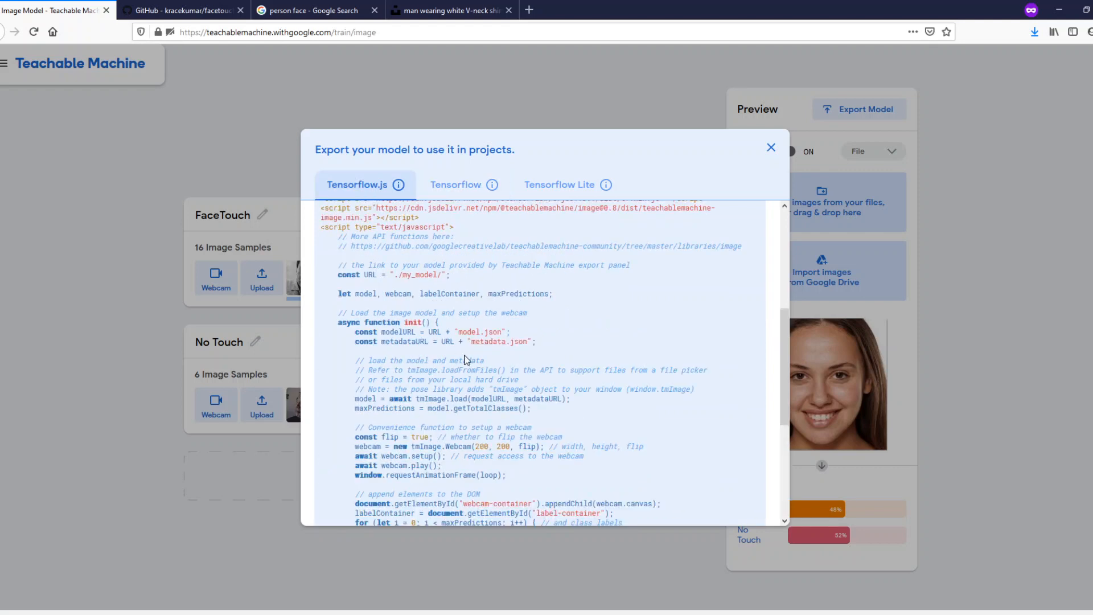
{"action": "left_click", "coordinate": [557, 184]}
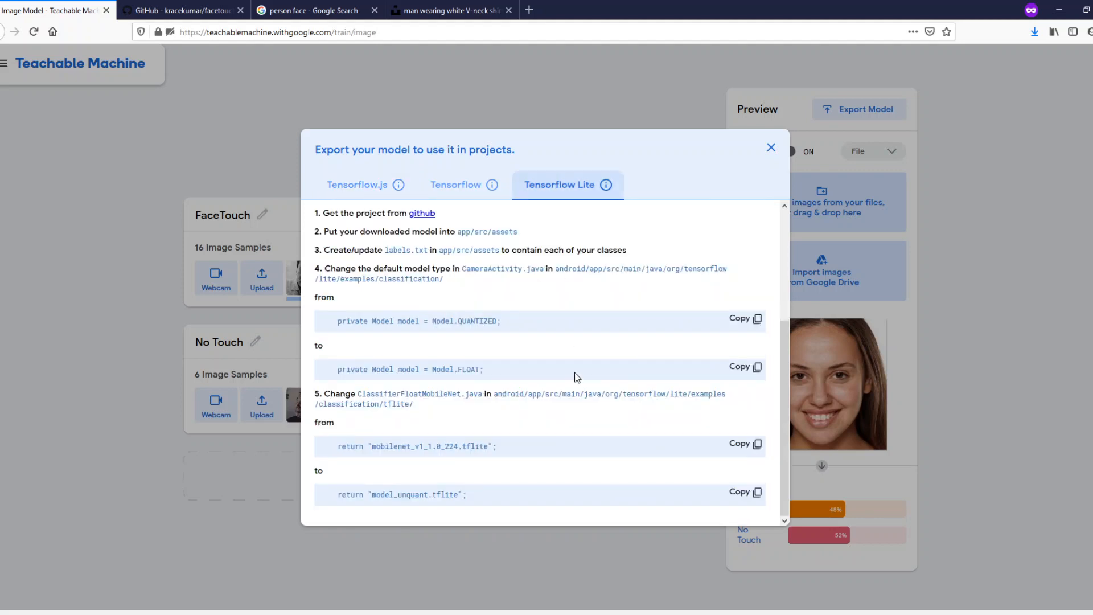
{"action": "scroll", "coordinate": [577, 378], "scroll_direction": "down", "scroll_amount": 2}
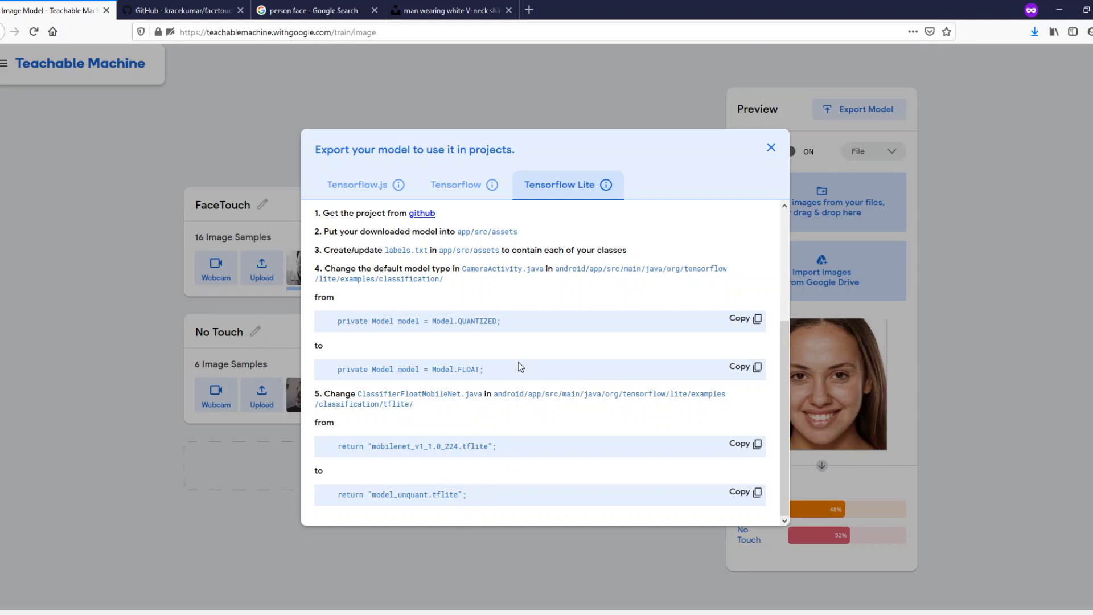
{"action": "scroll", "coordinate": [519, 367], "scroll_direction": "up", "scroll_amount": 3}
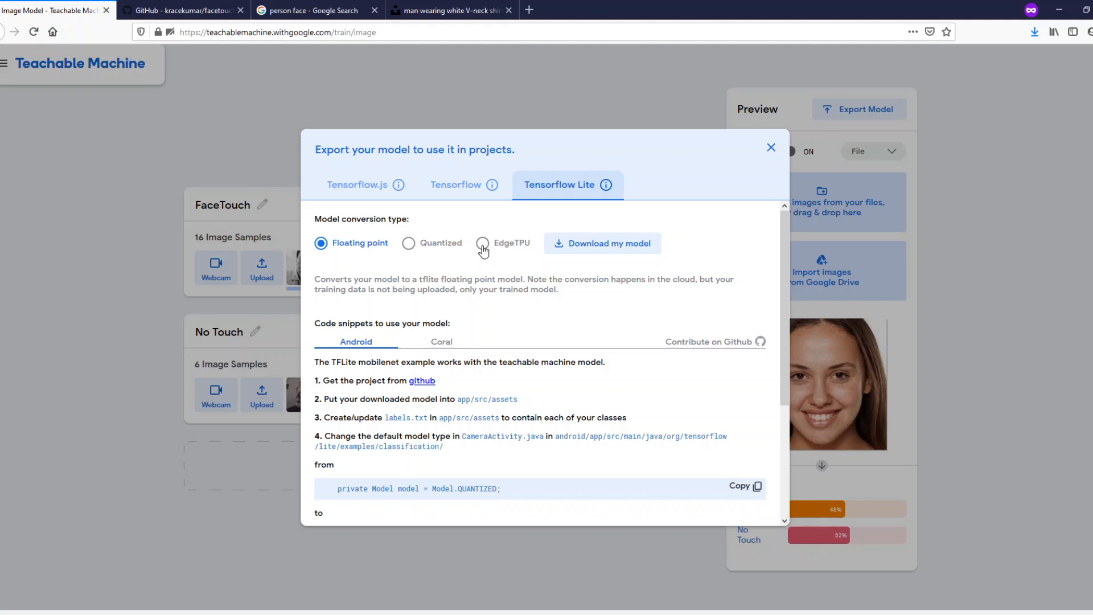
{"action": "left_click", "coordinate": [375, 202]}
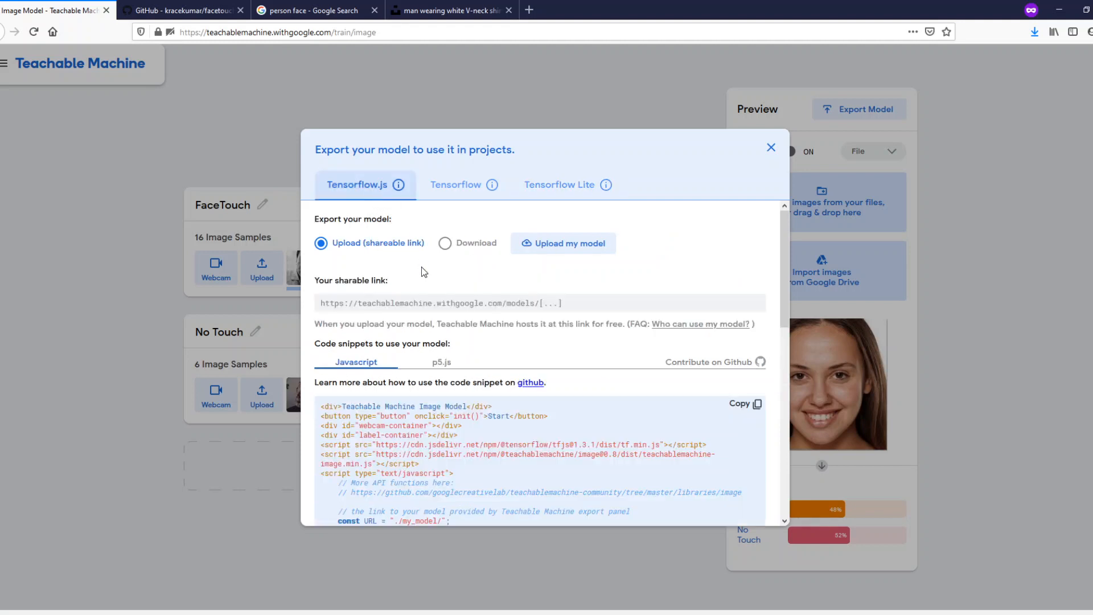